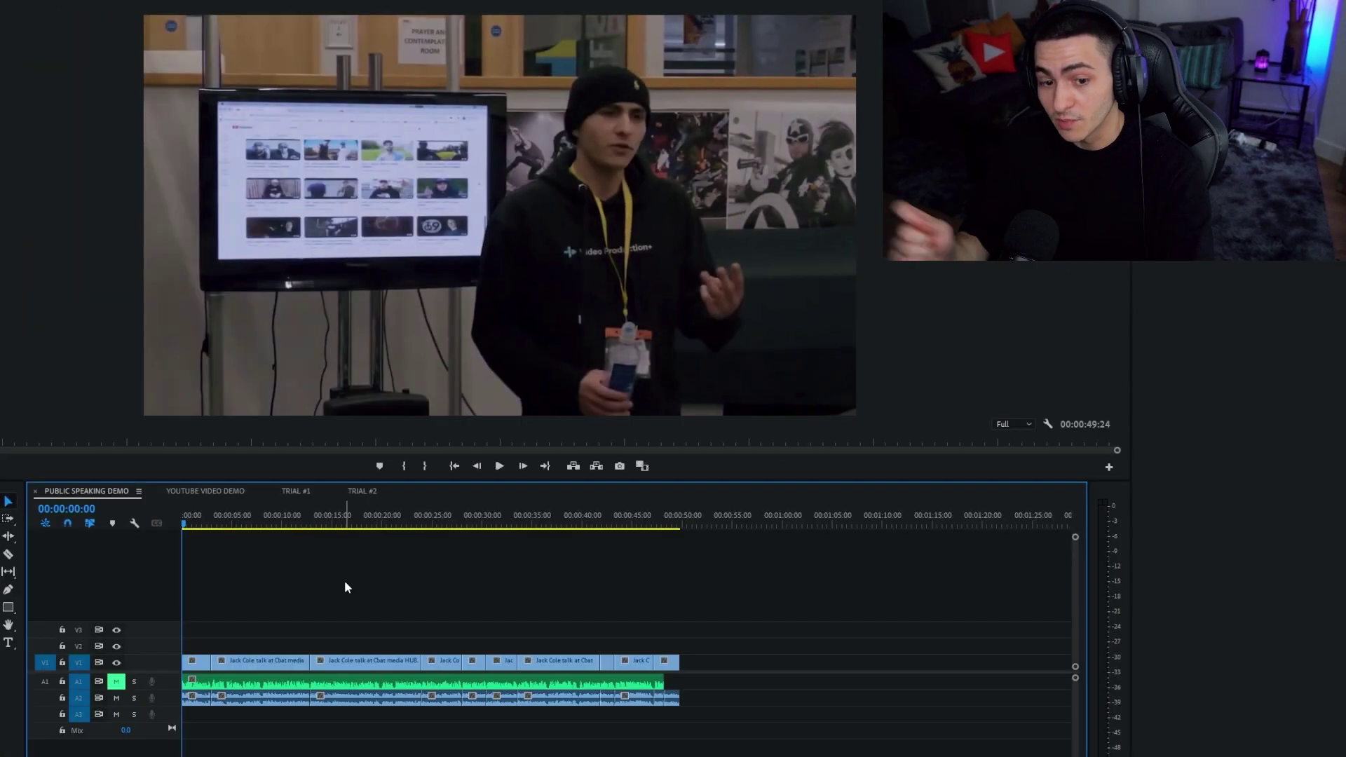
- Play back the public speaking demo and the YouTube video demo to compare the original and enhanced audio
key("space")
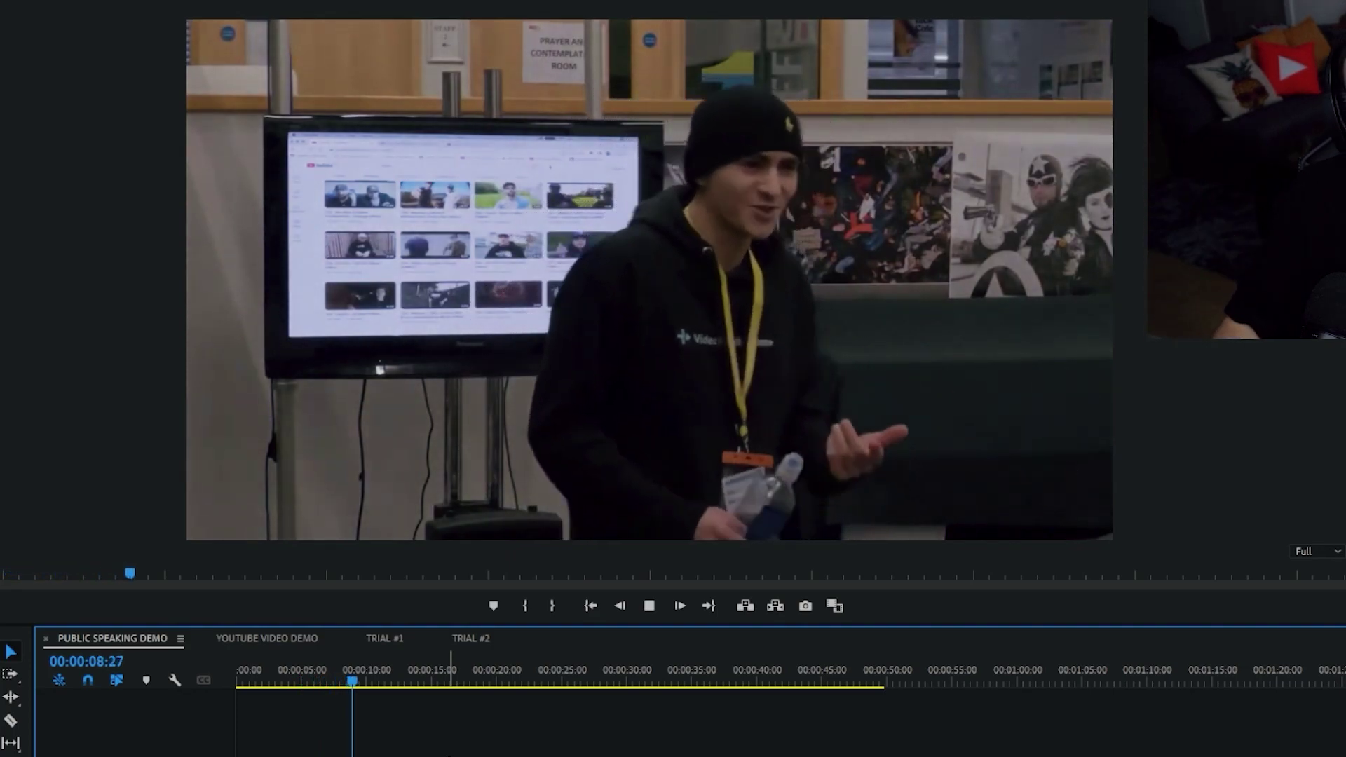
key("space")
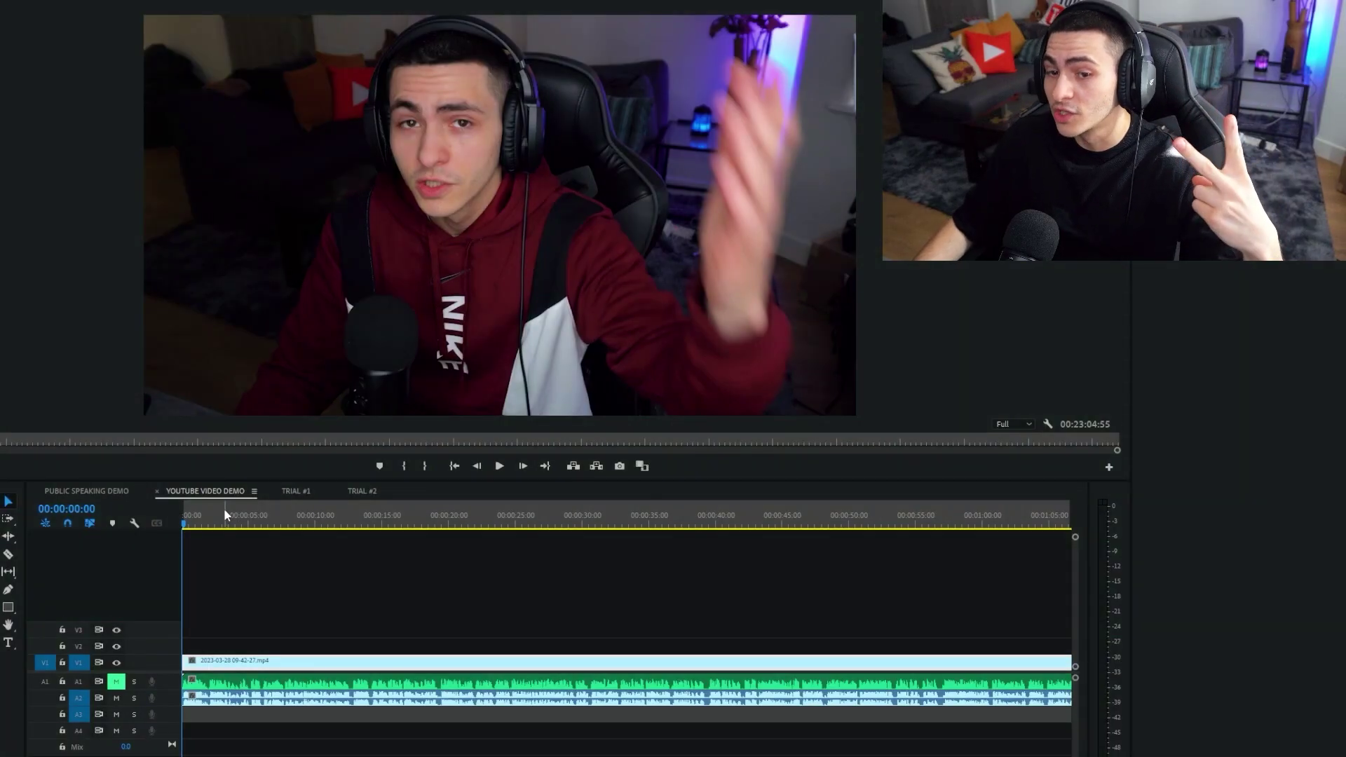
key("space")
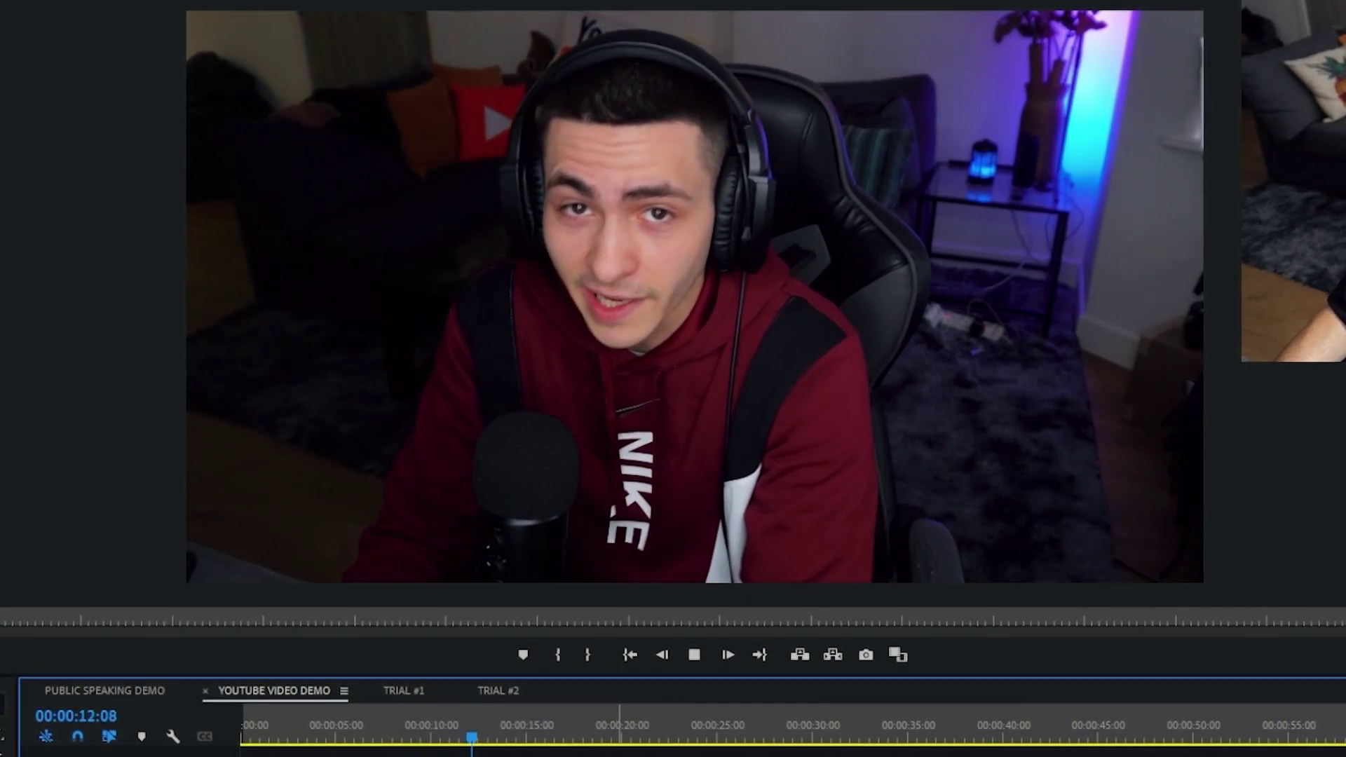
key("space")
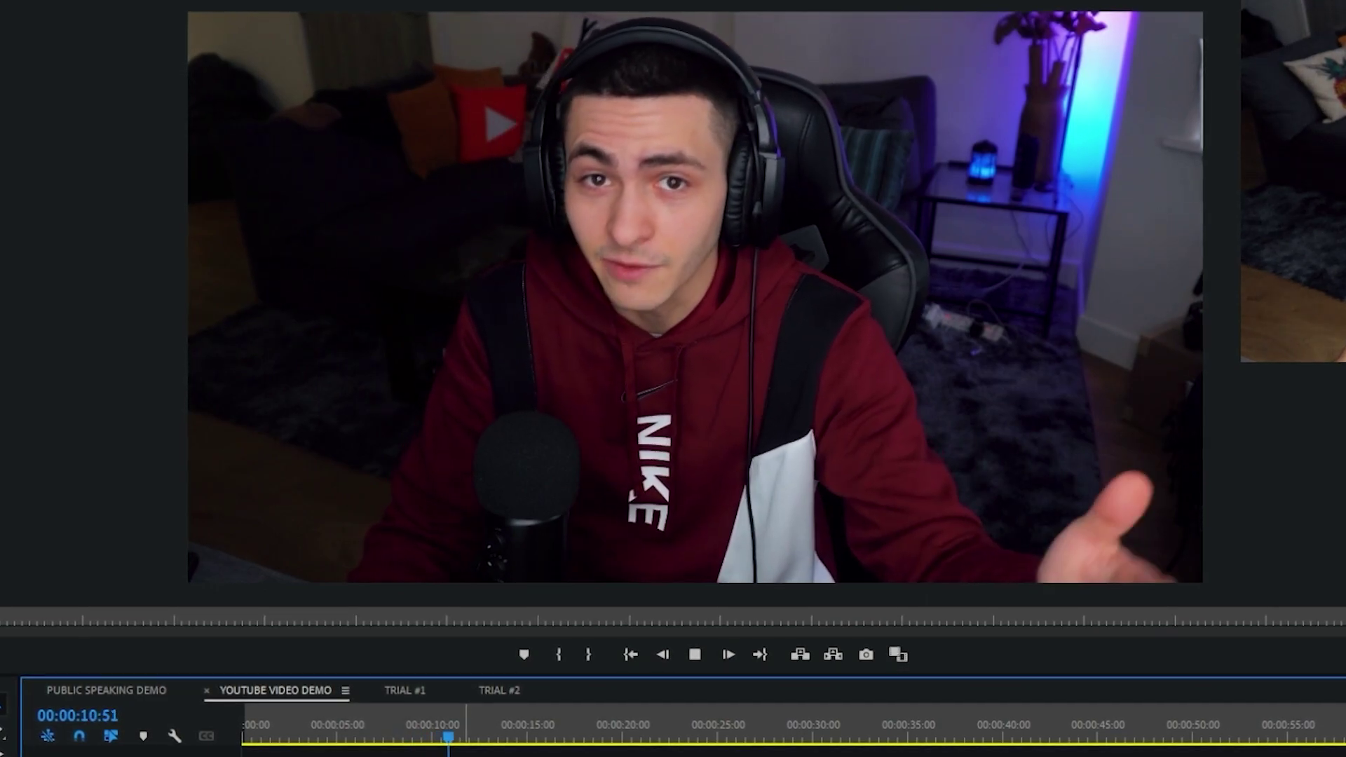
key("space")
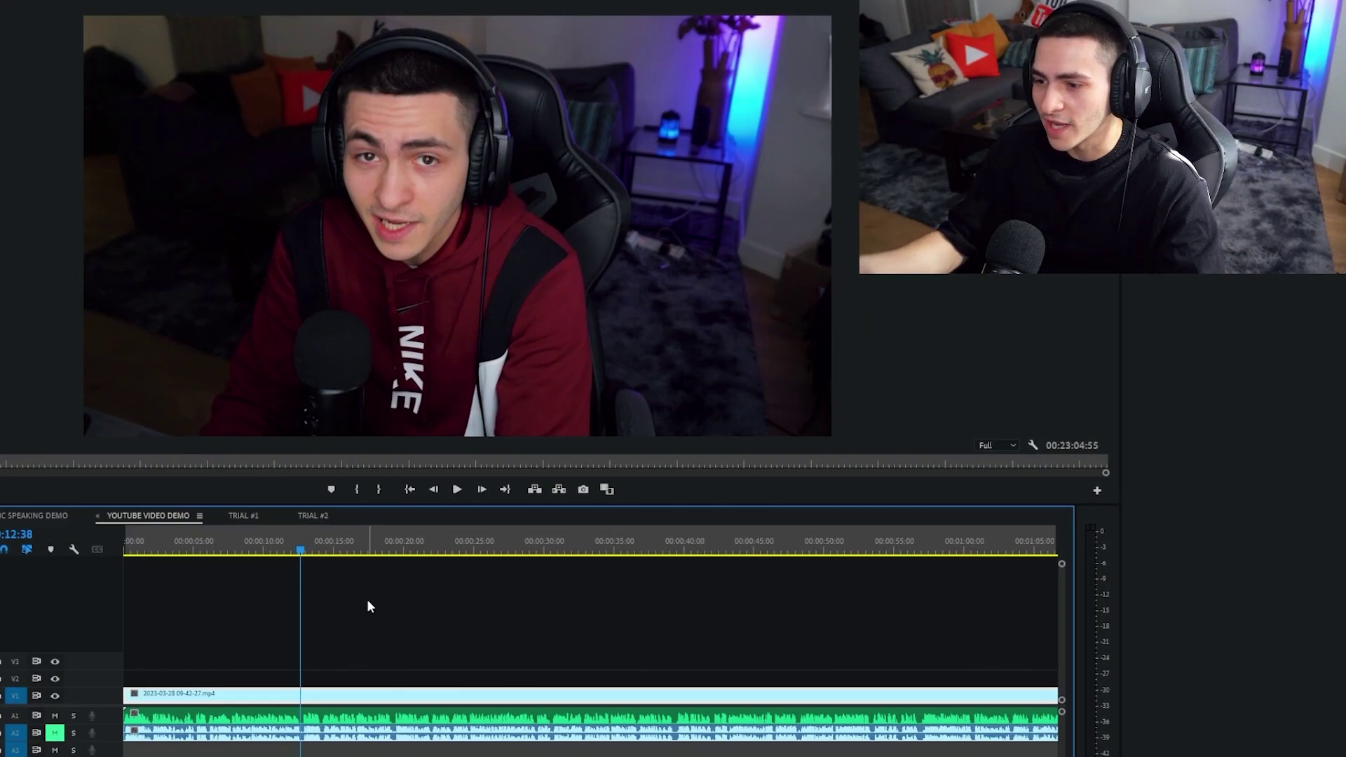
key("space")
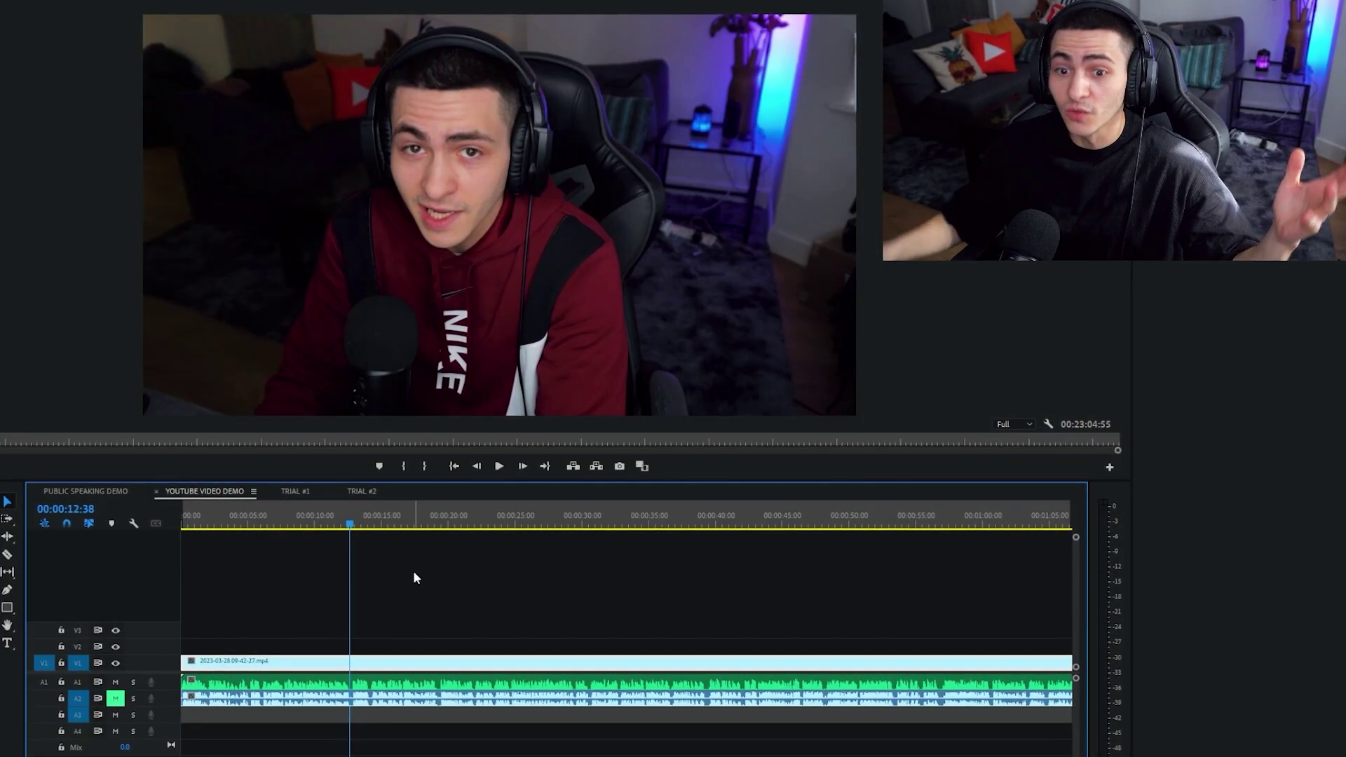
- Open the TRIAL #1 sequence and bring up the Adobe Podcast speech enhancement page in the browser
left_click(295, 491)
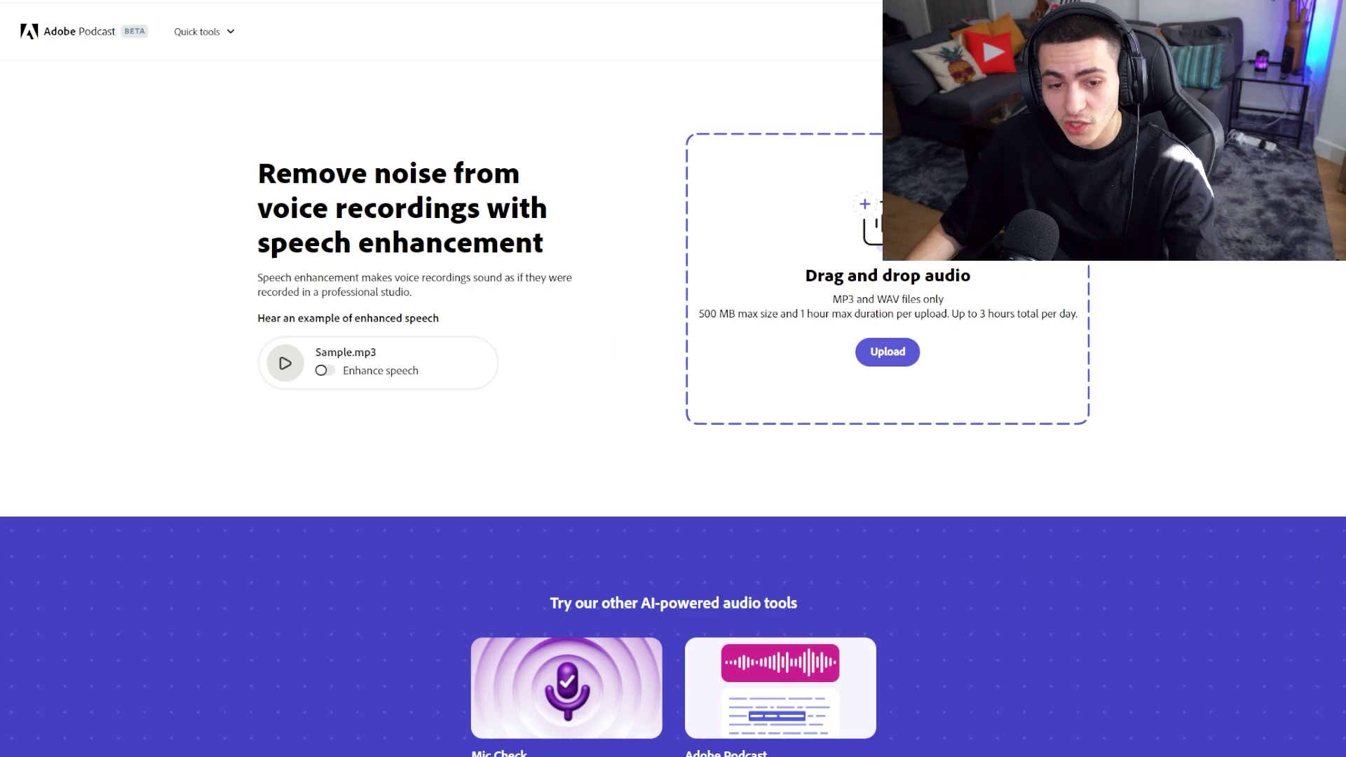
left_click_drag(1345, 419, 861, 419)
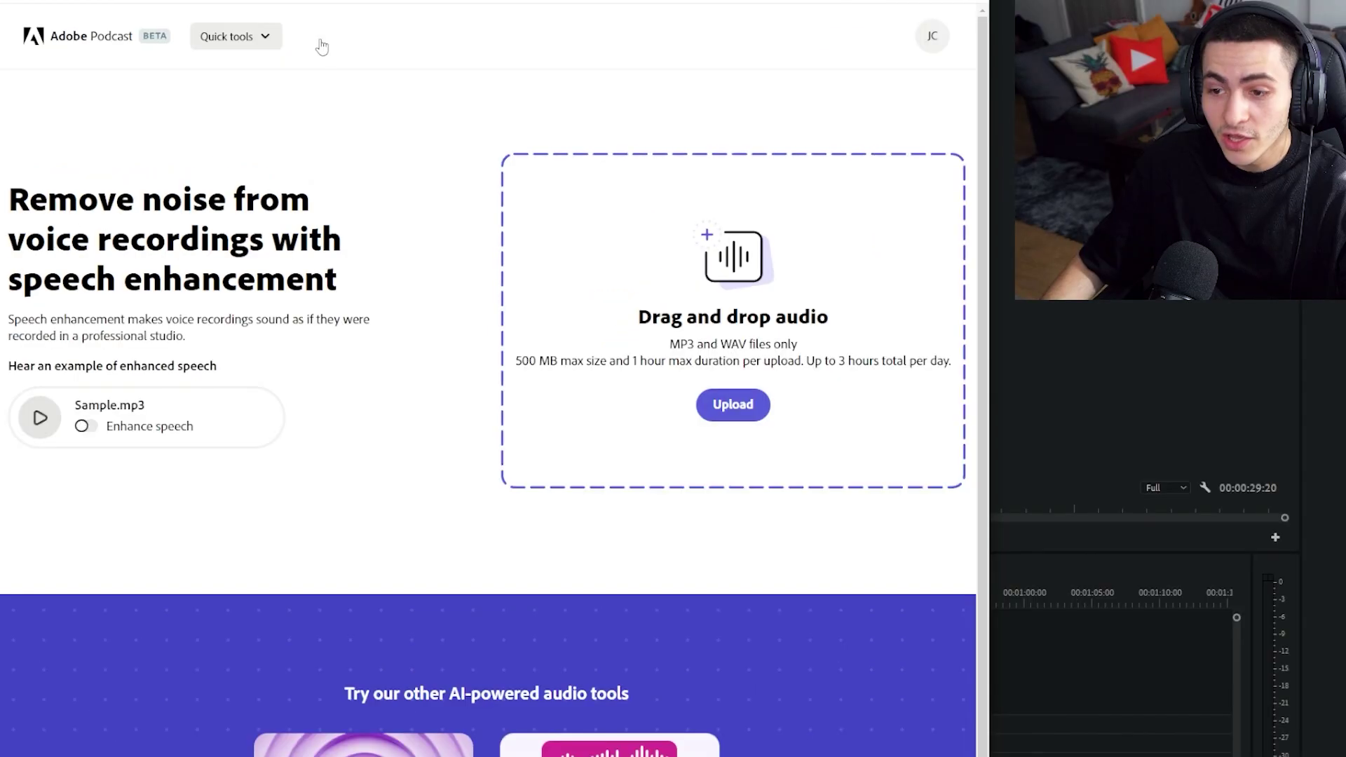
left_click(211, 32)
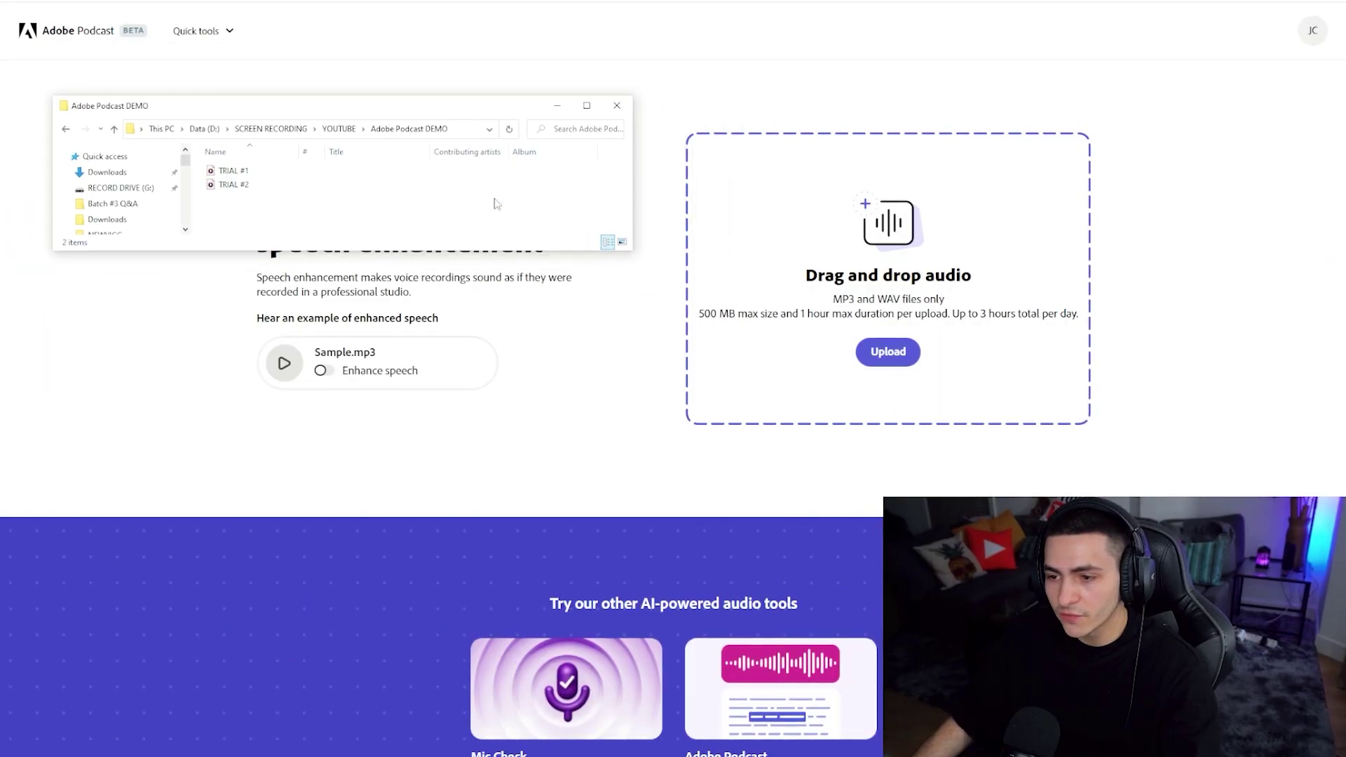
- Enlarge the file icons in the Adobe Podcast DEMO folder and upload TRIAL #1 to the speech enhancement page
scroll(443, 218, "up", 1)
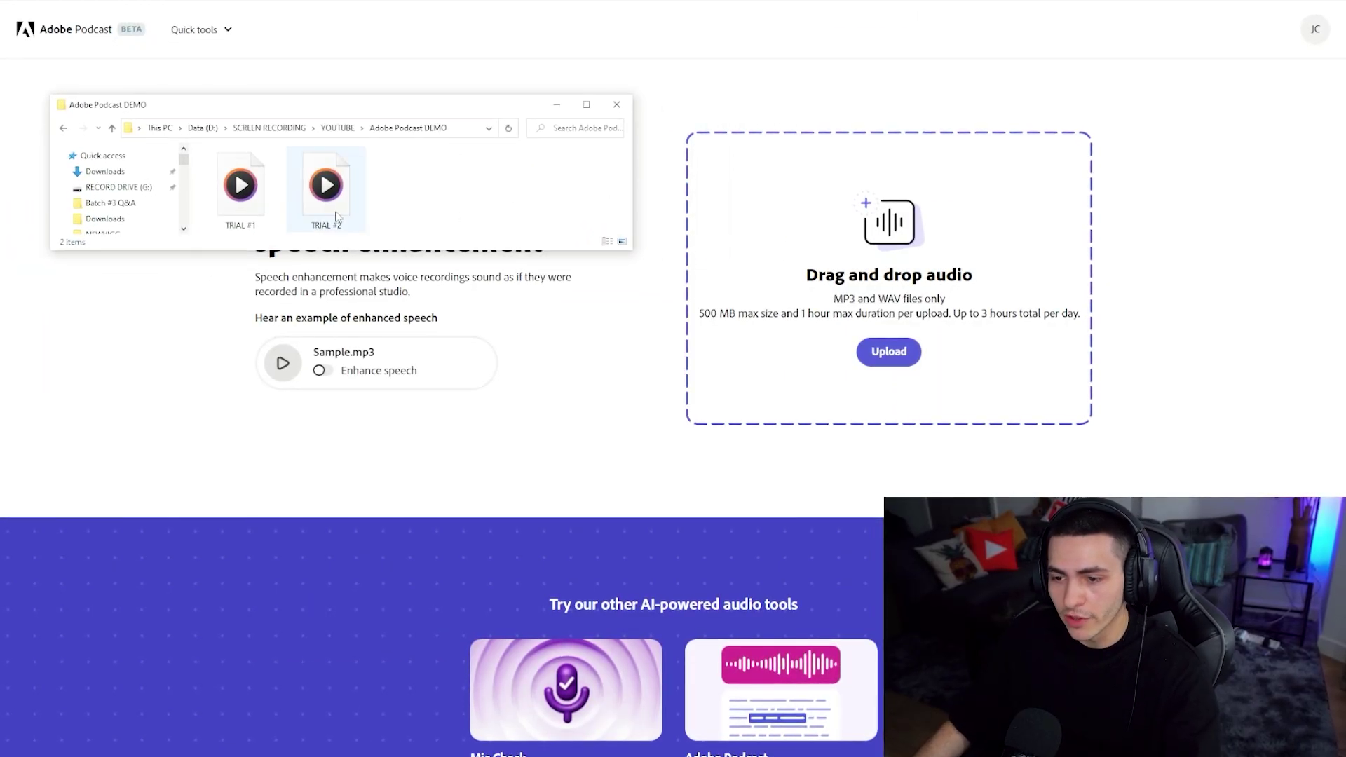
left_click(260, 200)
left_click(315, 198)
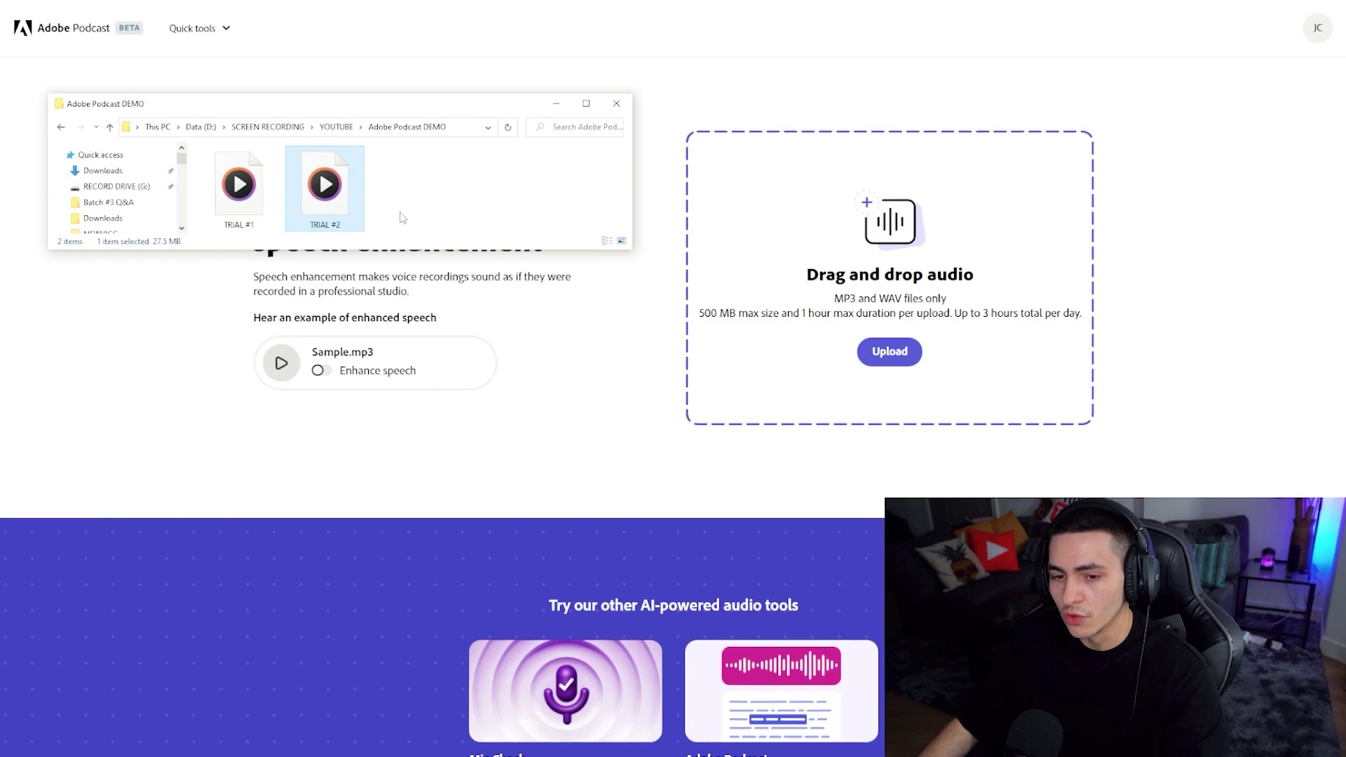
left_click(237, 201)
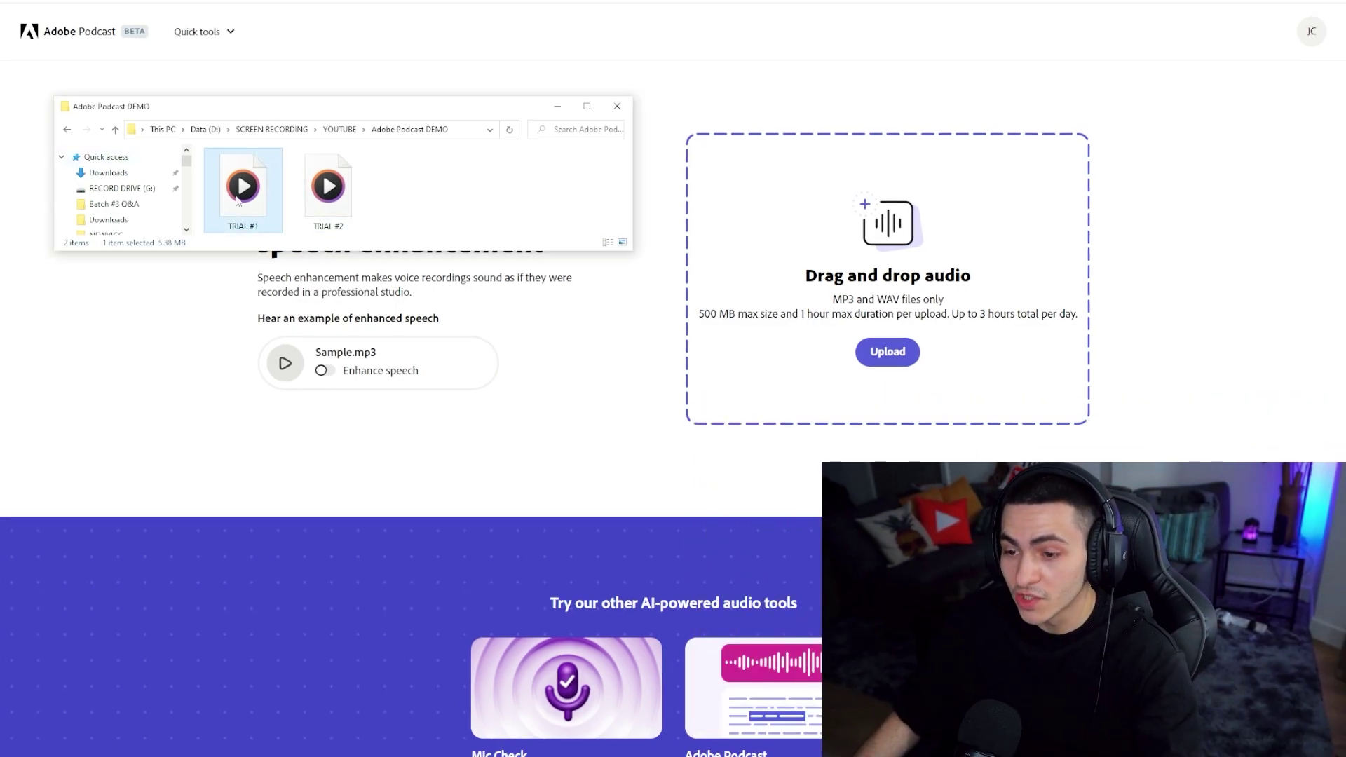
left_click_drag(924, 283, 926, 278)
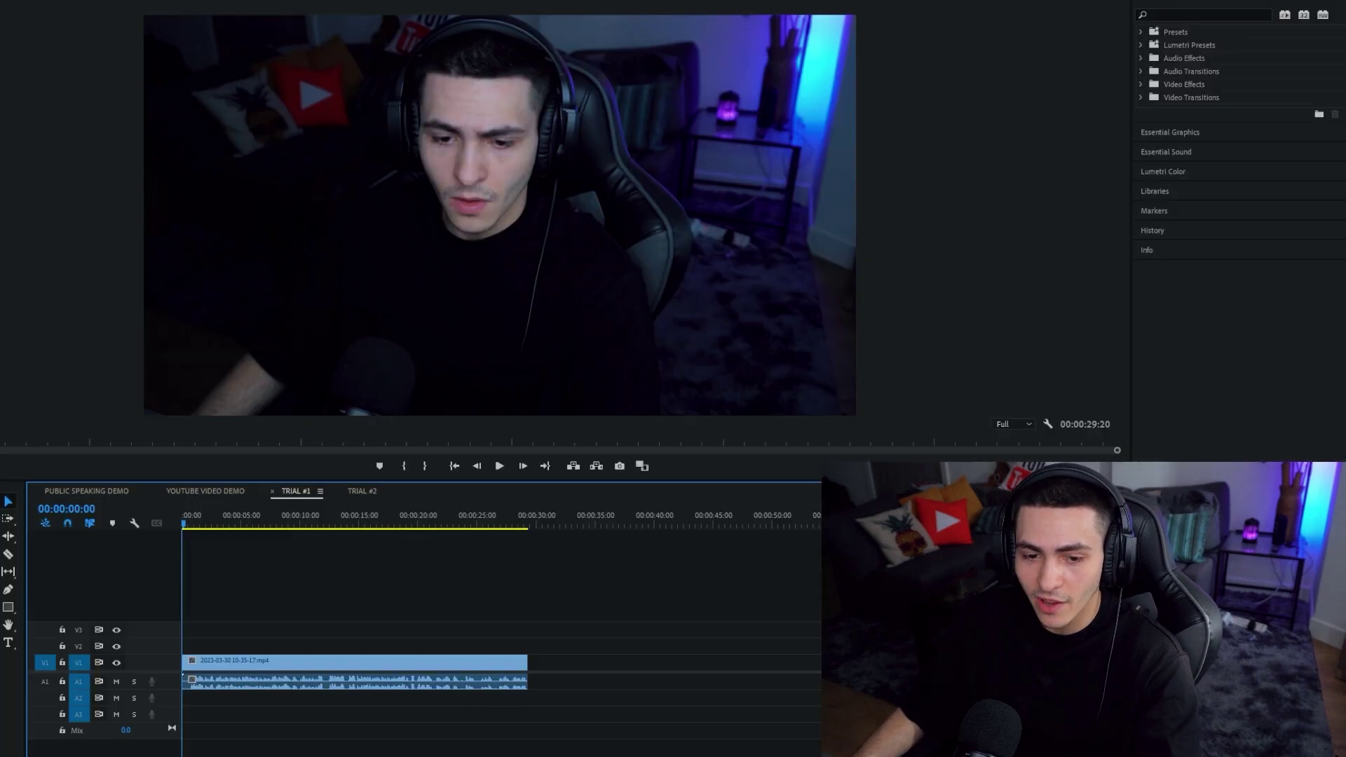
- In Premiere Pro, place the enhanced audio on track A2 beneath the TRIAL #1 clip and play the original with A2 muted
left_click_drag(400, 630, 166, 701)
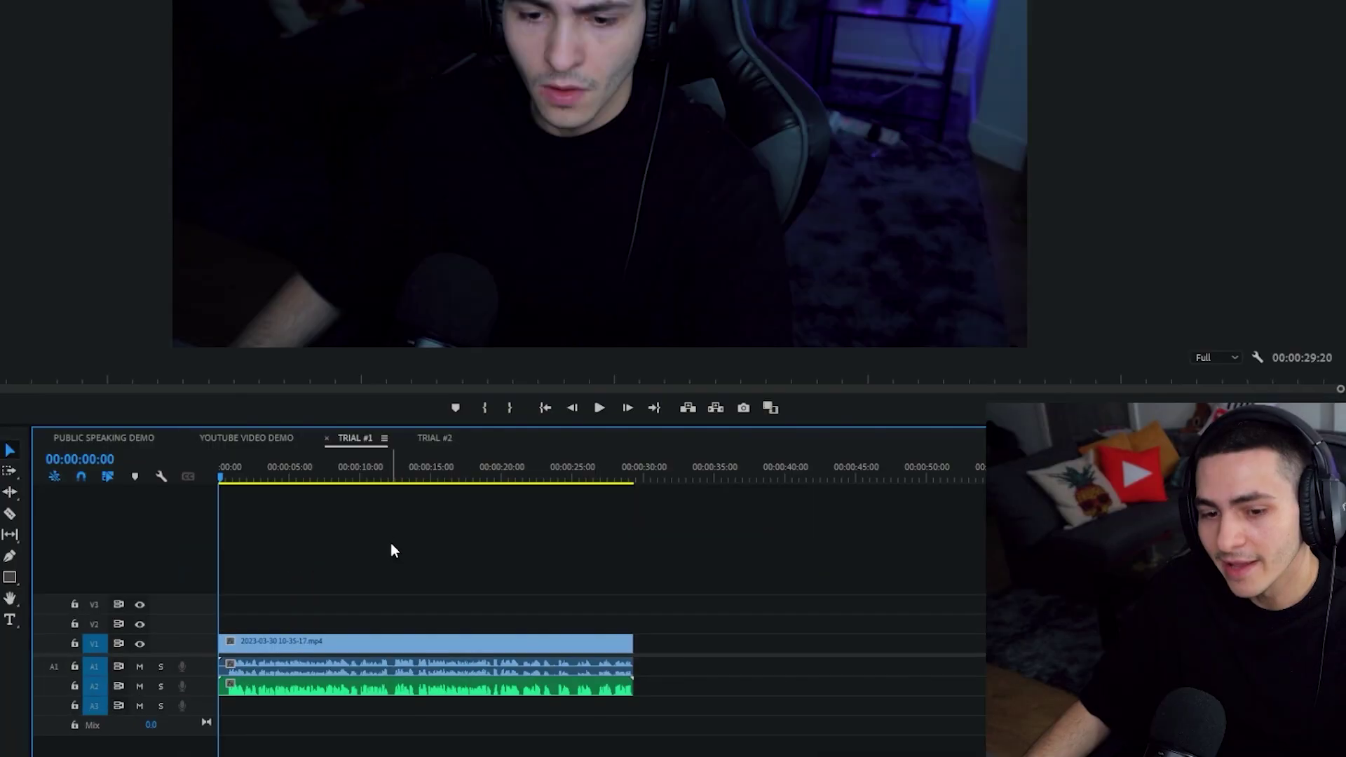
left_click(140, 687)
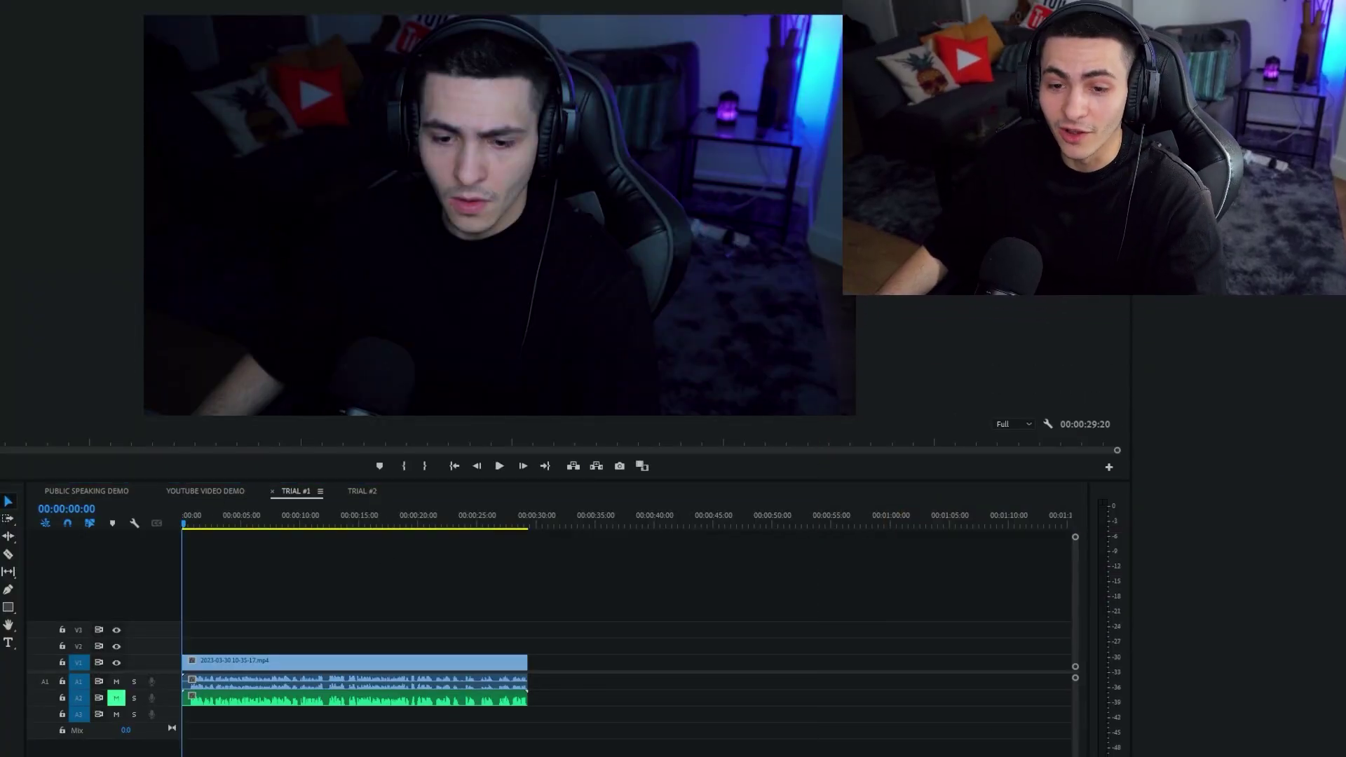
key("space")
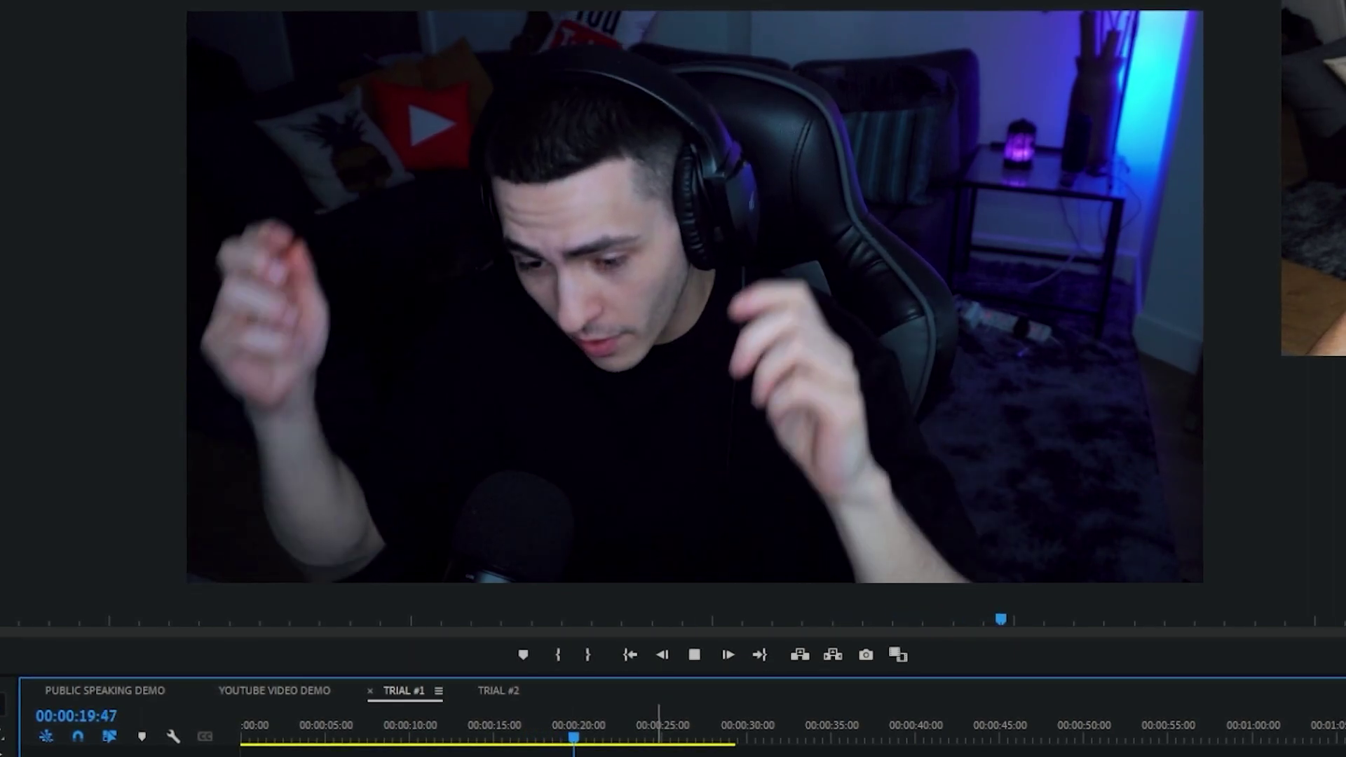
key("space")
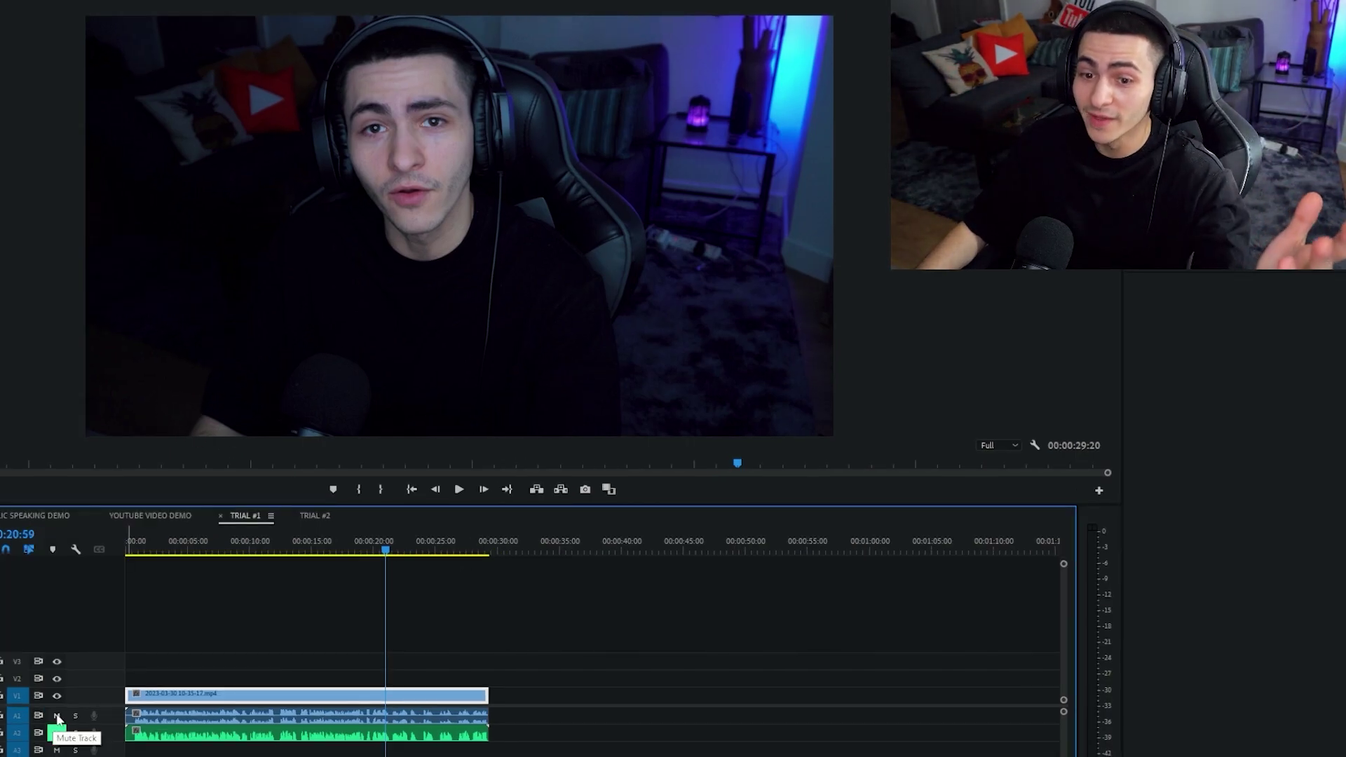
- Mute track A1 instead of A2 and play TRIAL #1 from the start with the enhanced audio
left_click(56, 717)
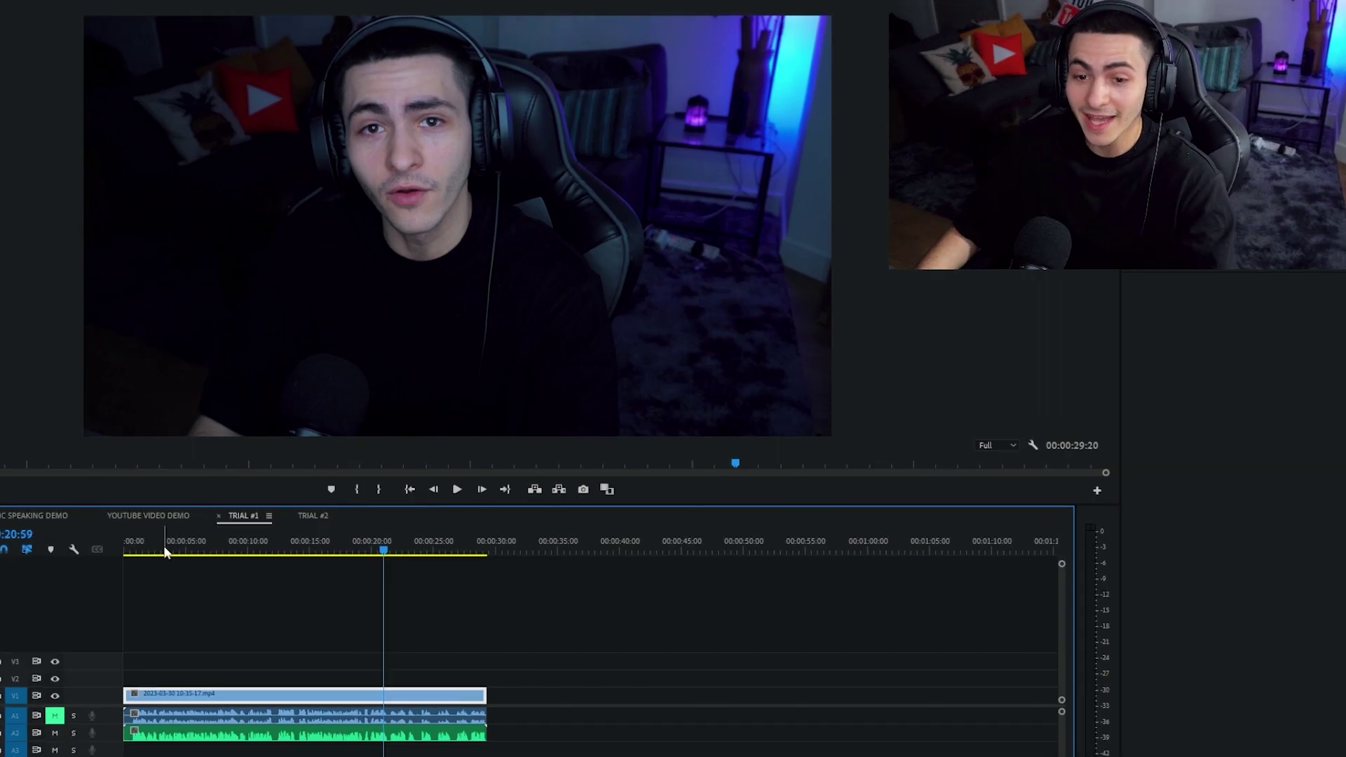
key("Home")
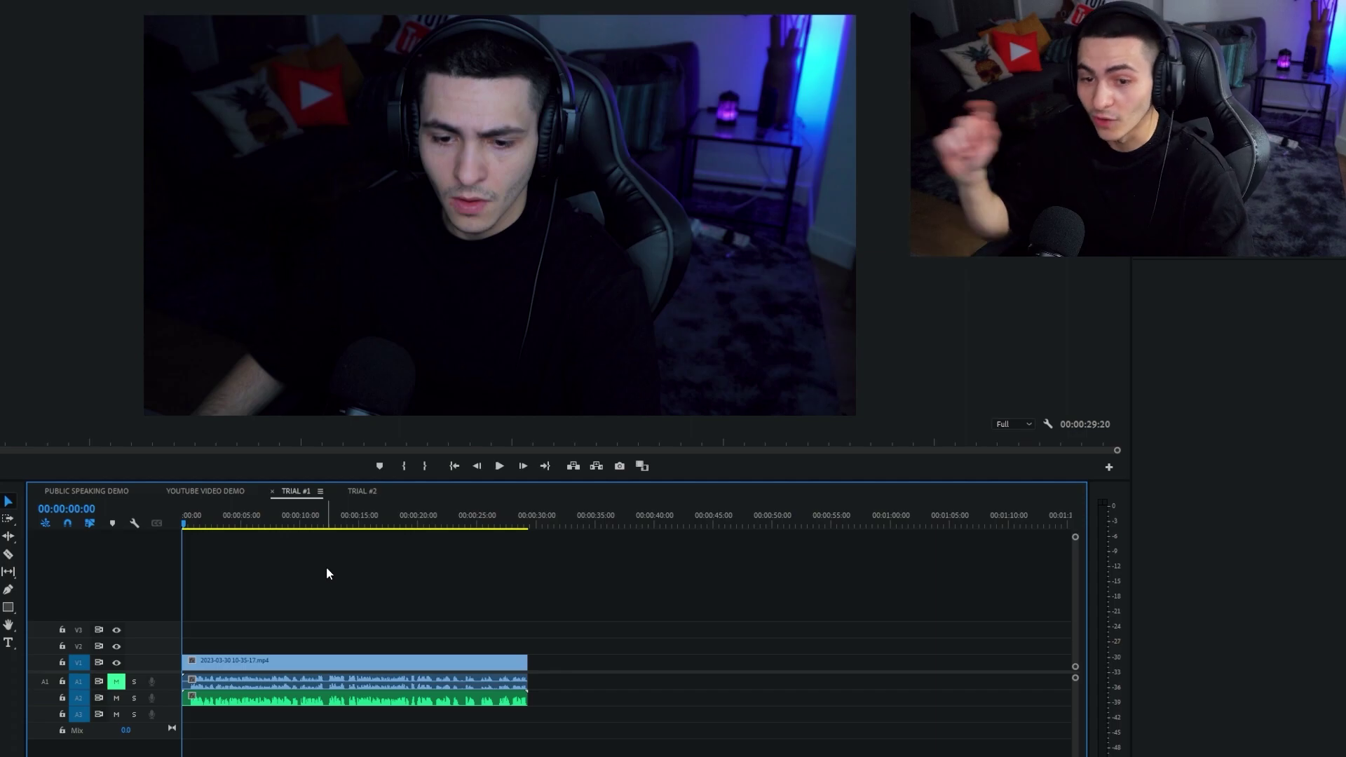
key("space")
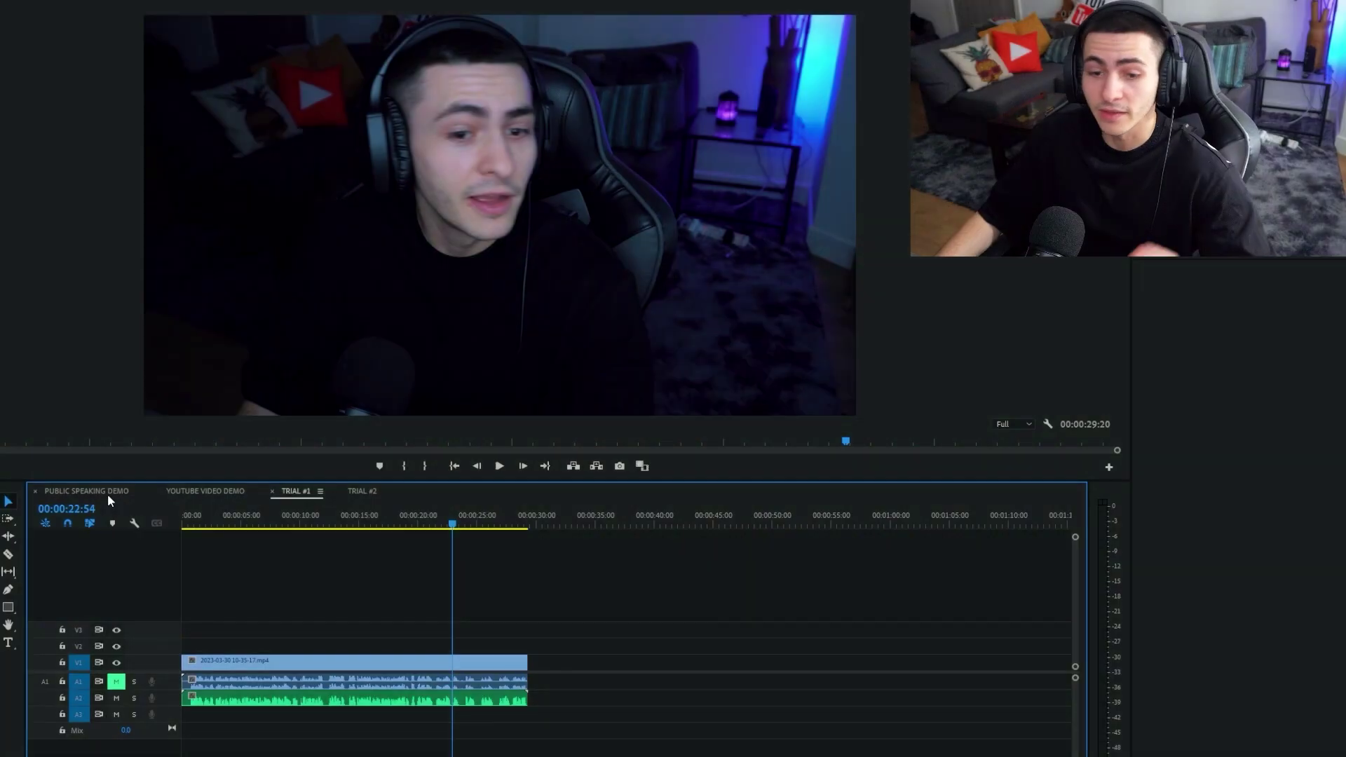
- Open the PUBLIC SPEAKING DEMO sequence and play it from the start with track A2 muted
left_click(108, 494)
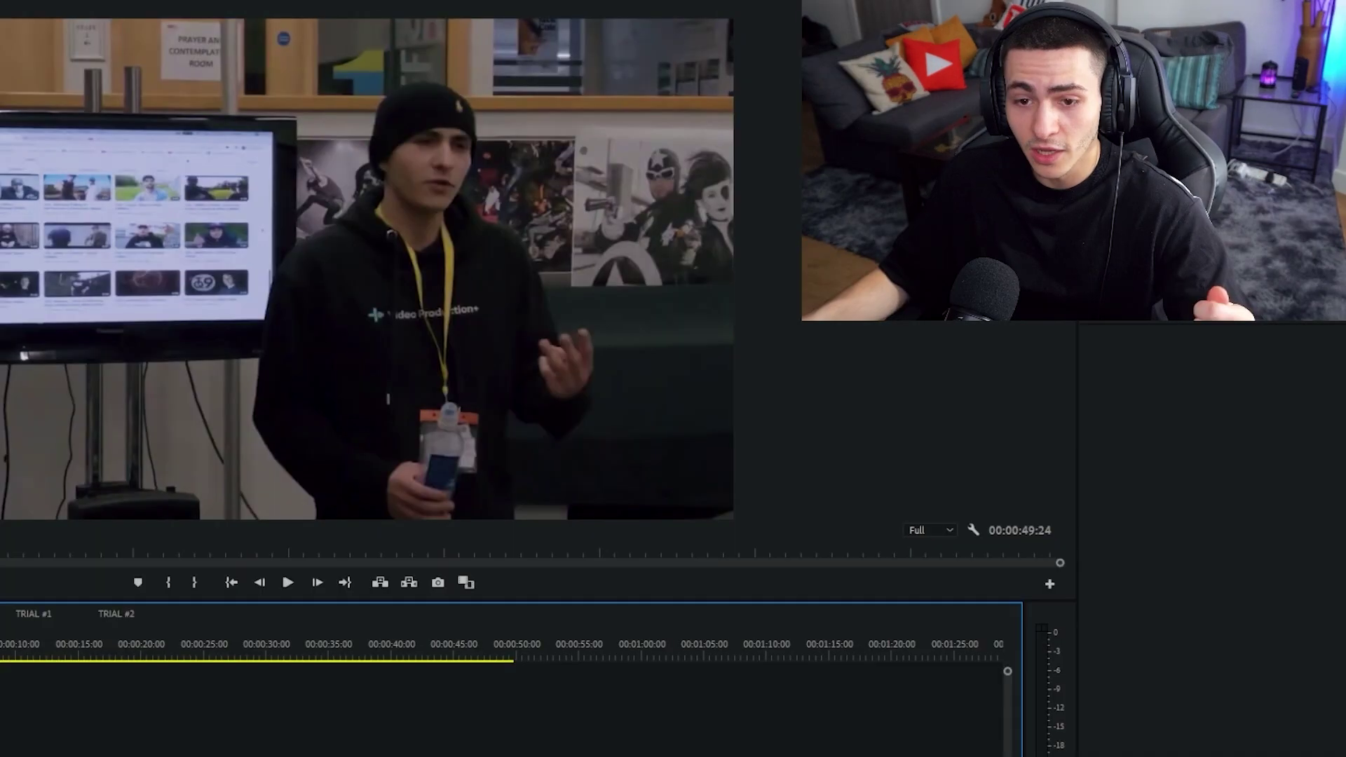
left_click(258, 595)
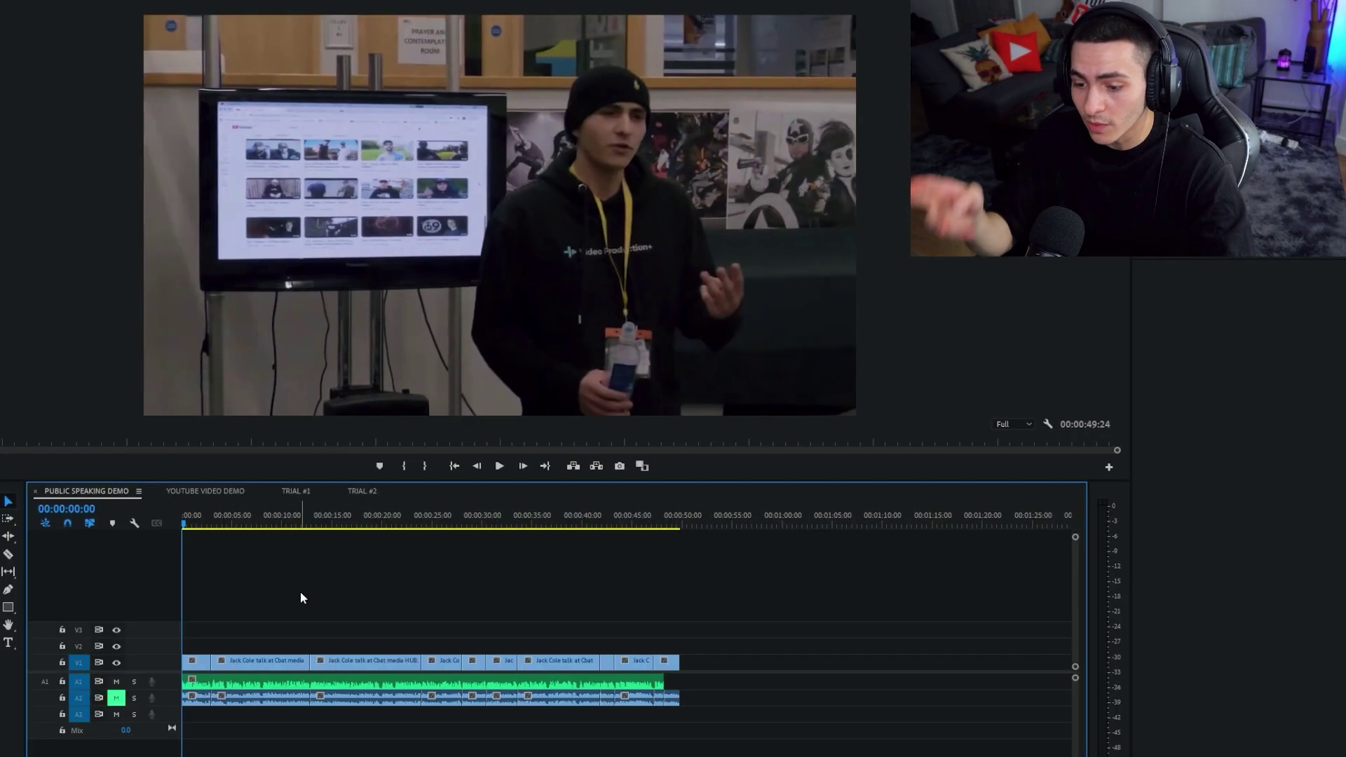
key("space")
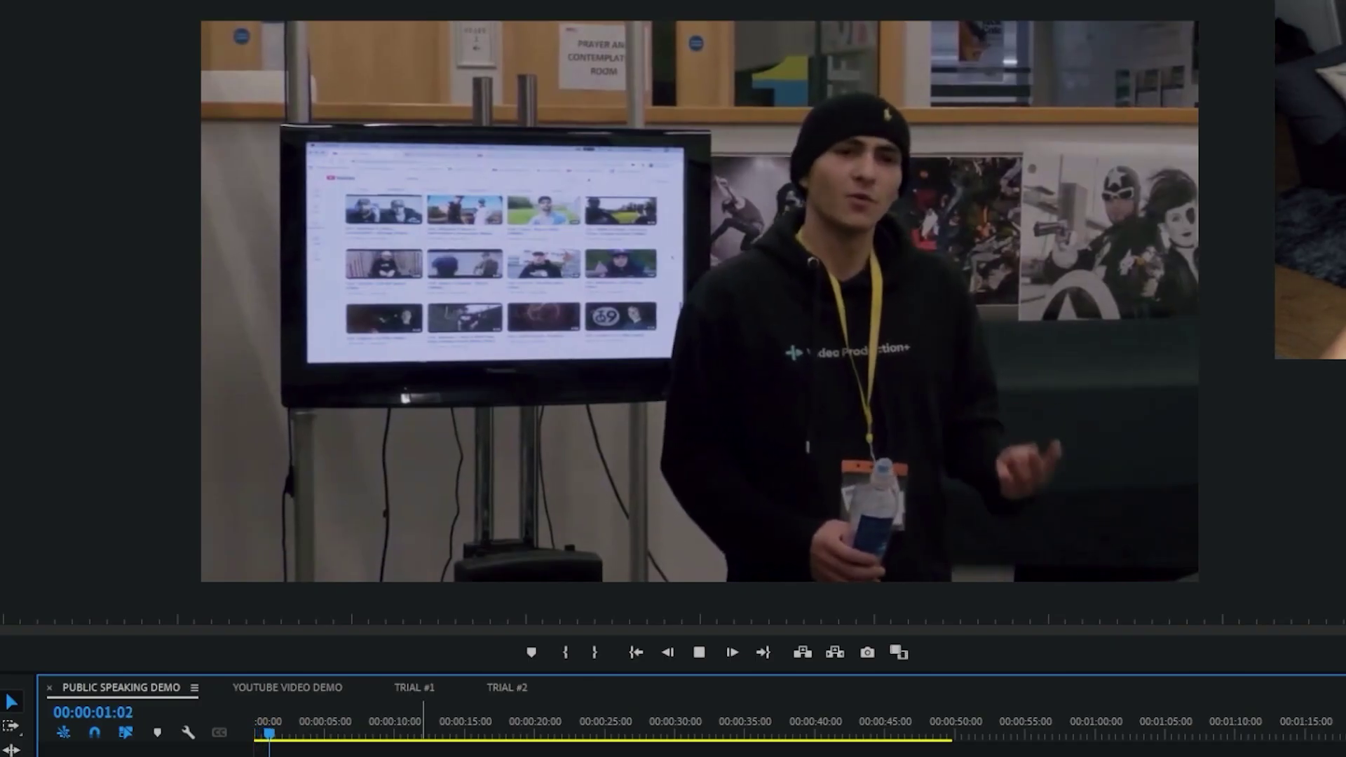
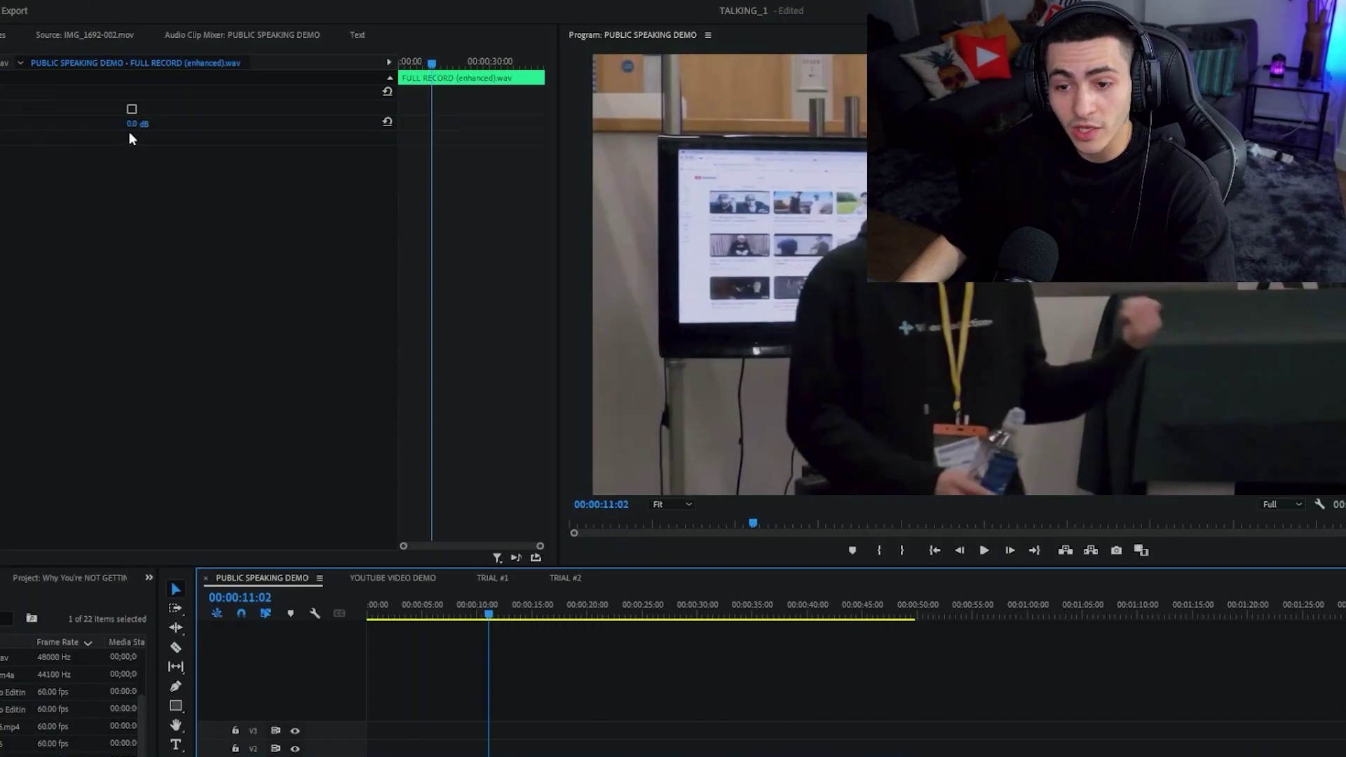
- Nest all the original audio clips on track A2 of the PUBLIC SPEAKING DEMO sequence, accepting the default name
left_click(295, 756)
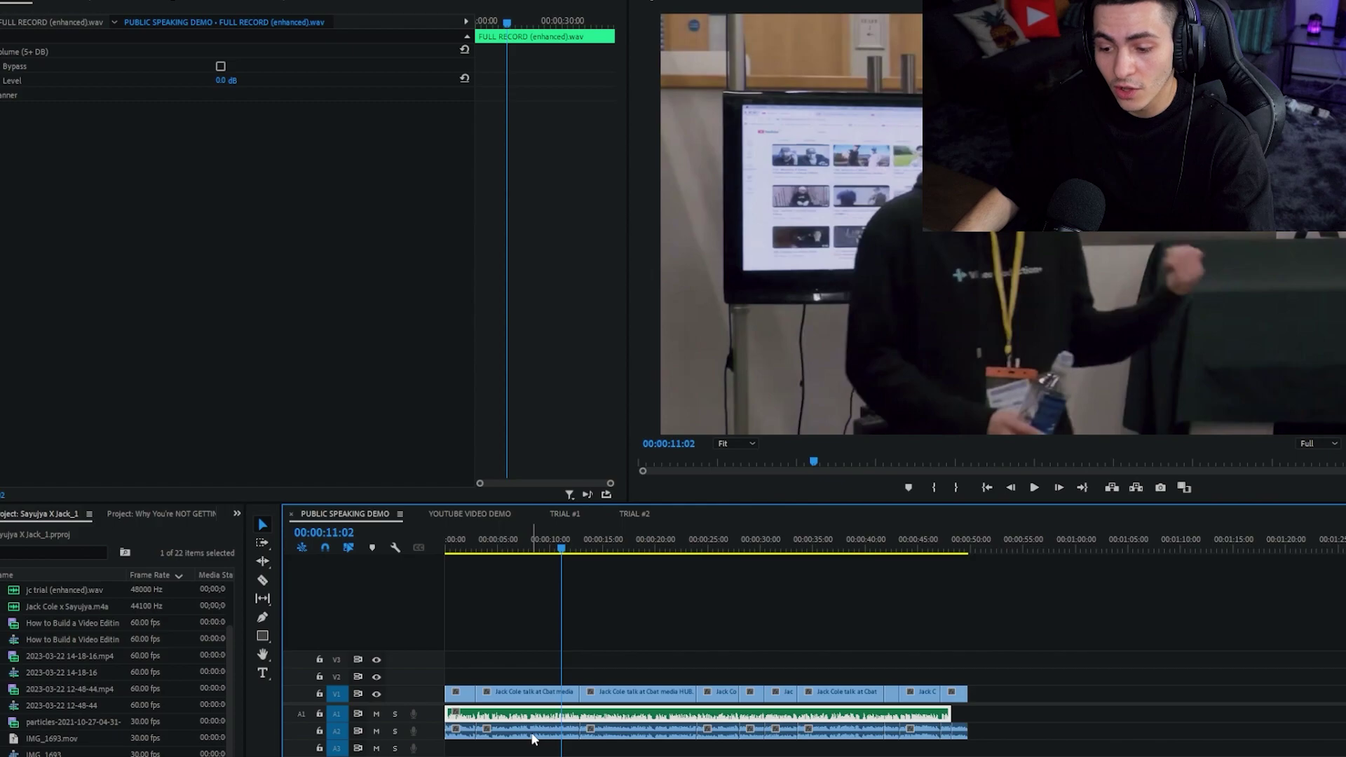
left_click(539, 734)
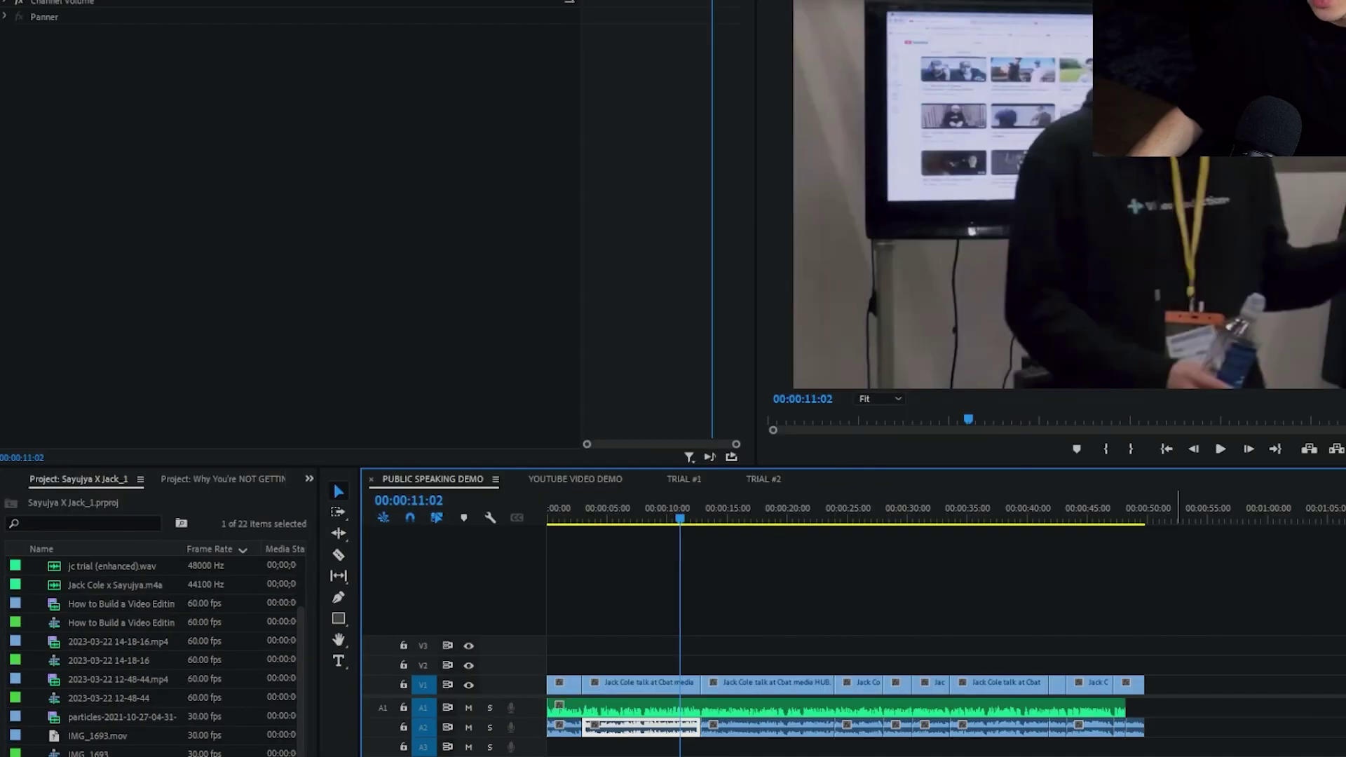
left_click_drag(652, 744, 582, 729)
right_click(618, 727)
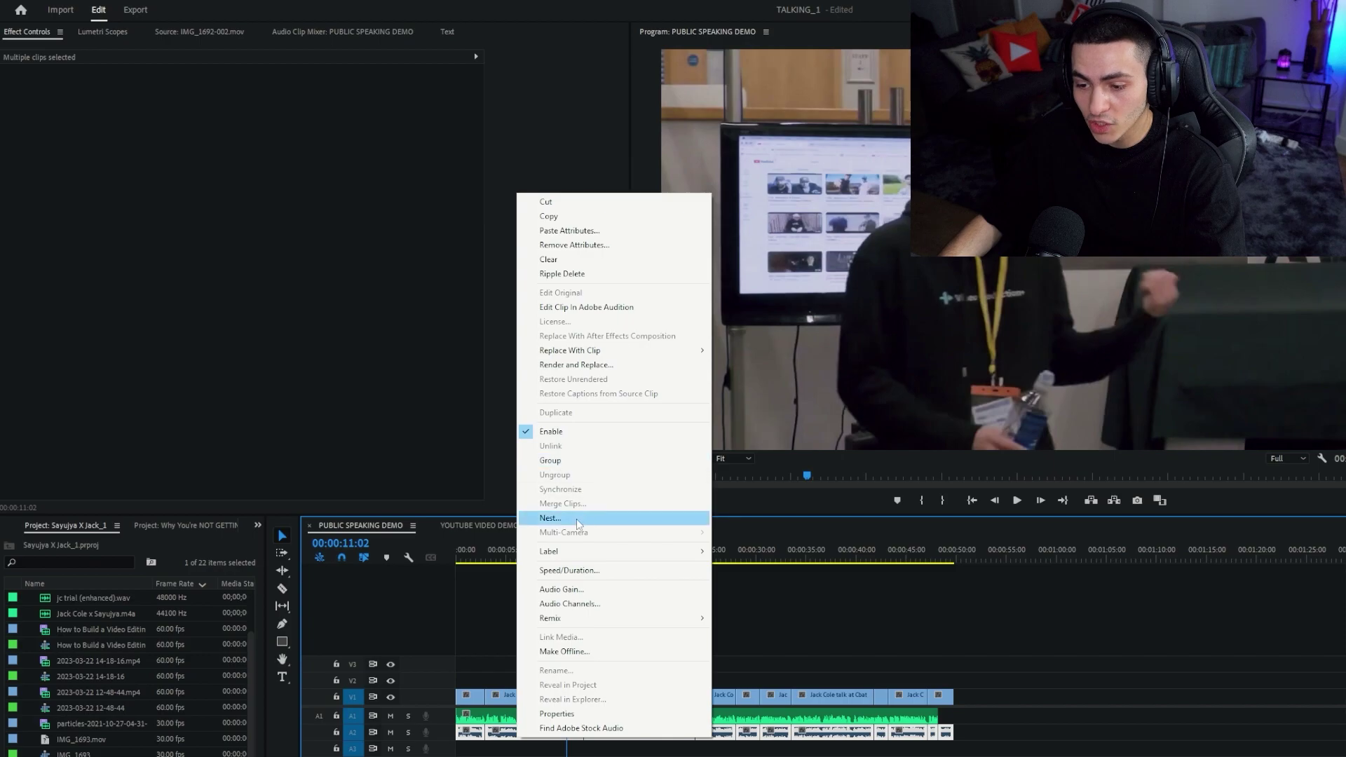
left_click(577, 519)
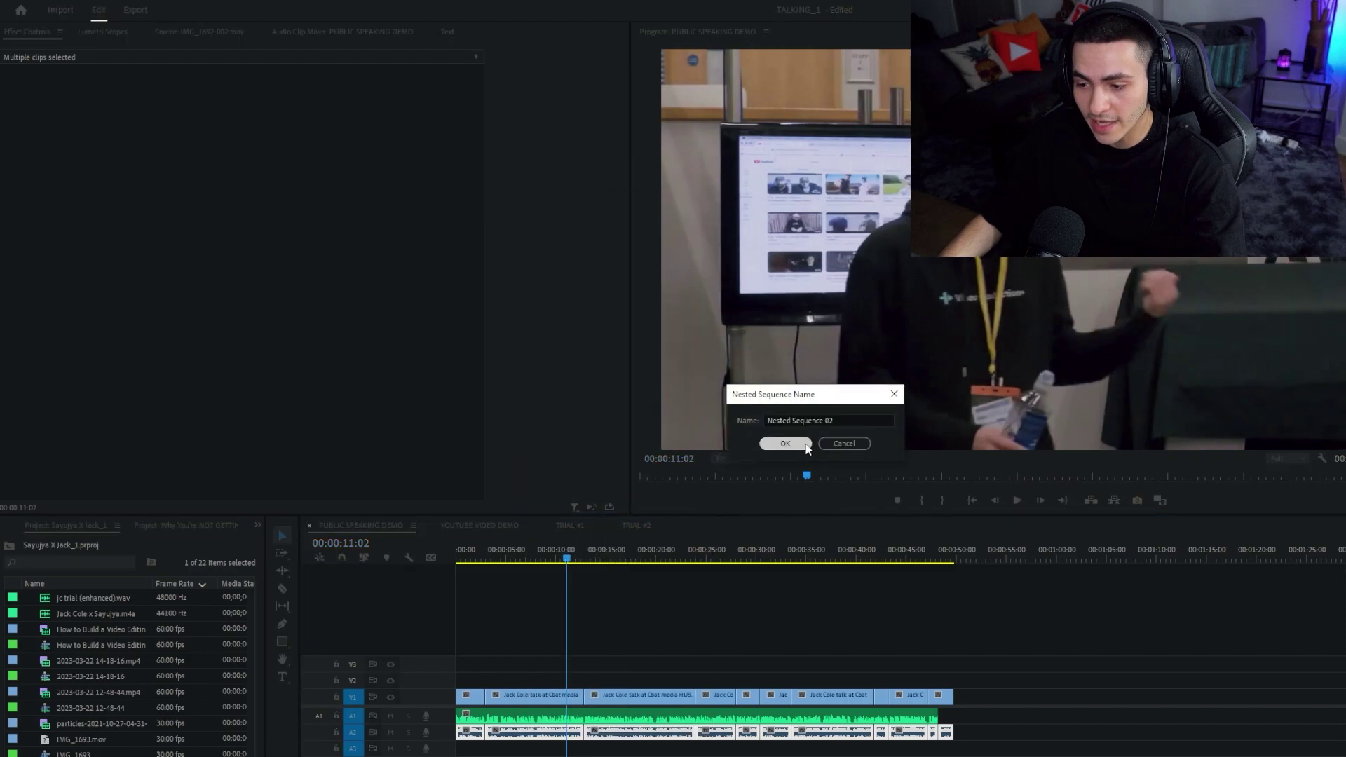
key("Return")
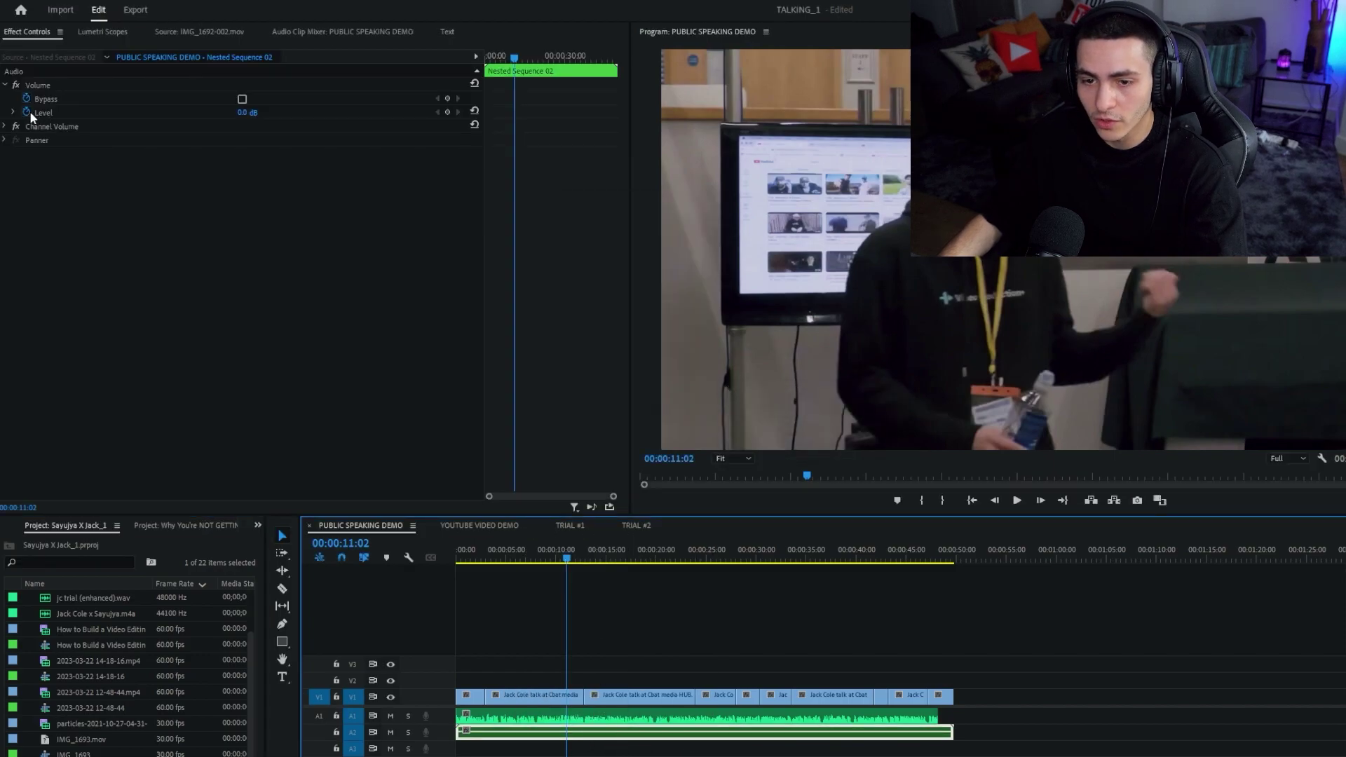
- Turn off Level keyframing for the nested original audio and set its volume level to -10 dB
left_click(28, 112)
type("-")
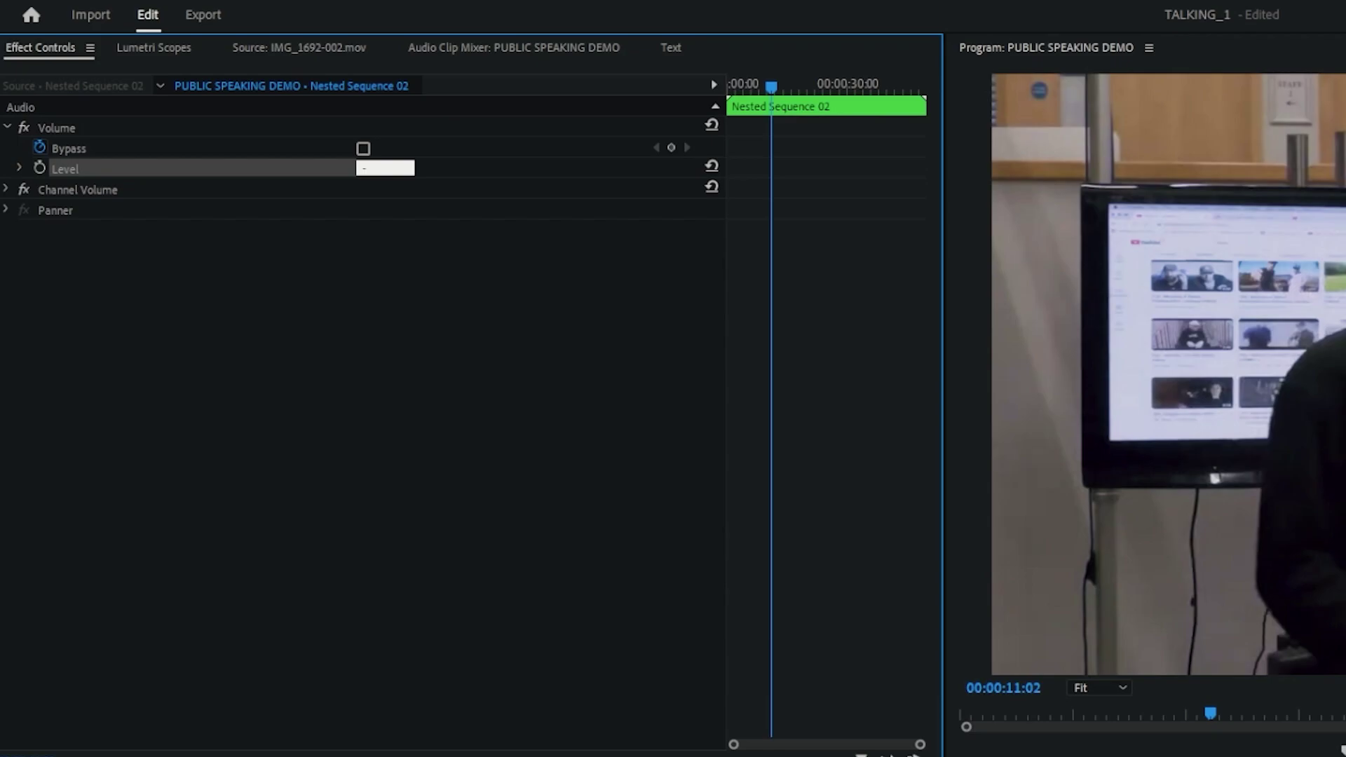
type("10")
key("Return")
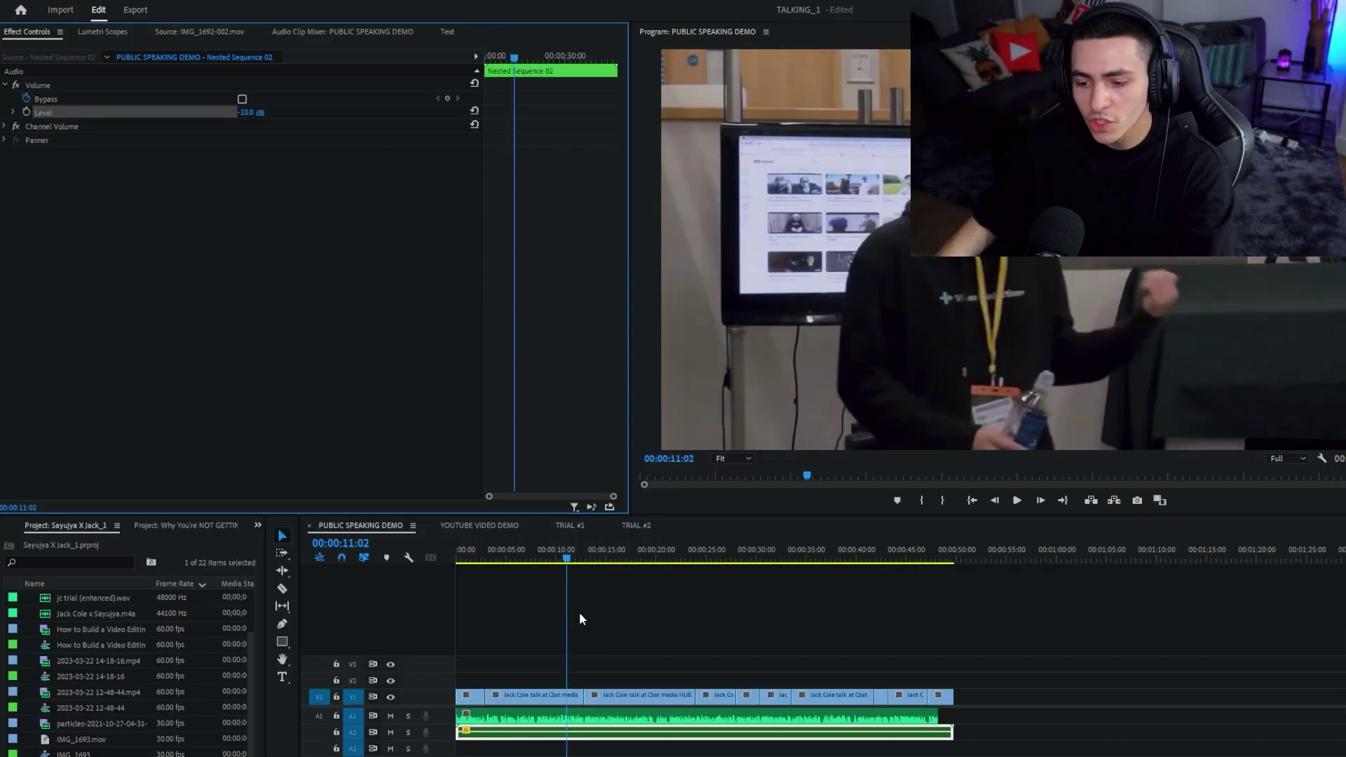
- Set the volume level of the enhanced audio clip on track A1 to -5 dB
left_click(570, 716)
left_click(245, 112)
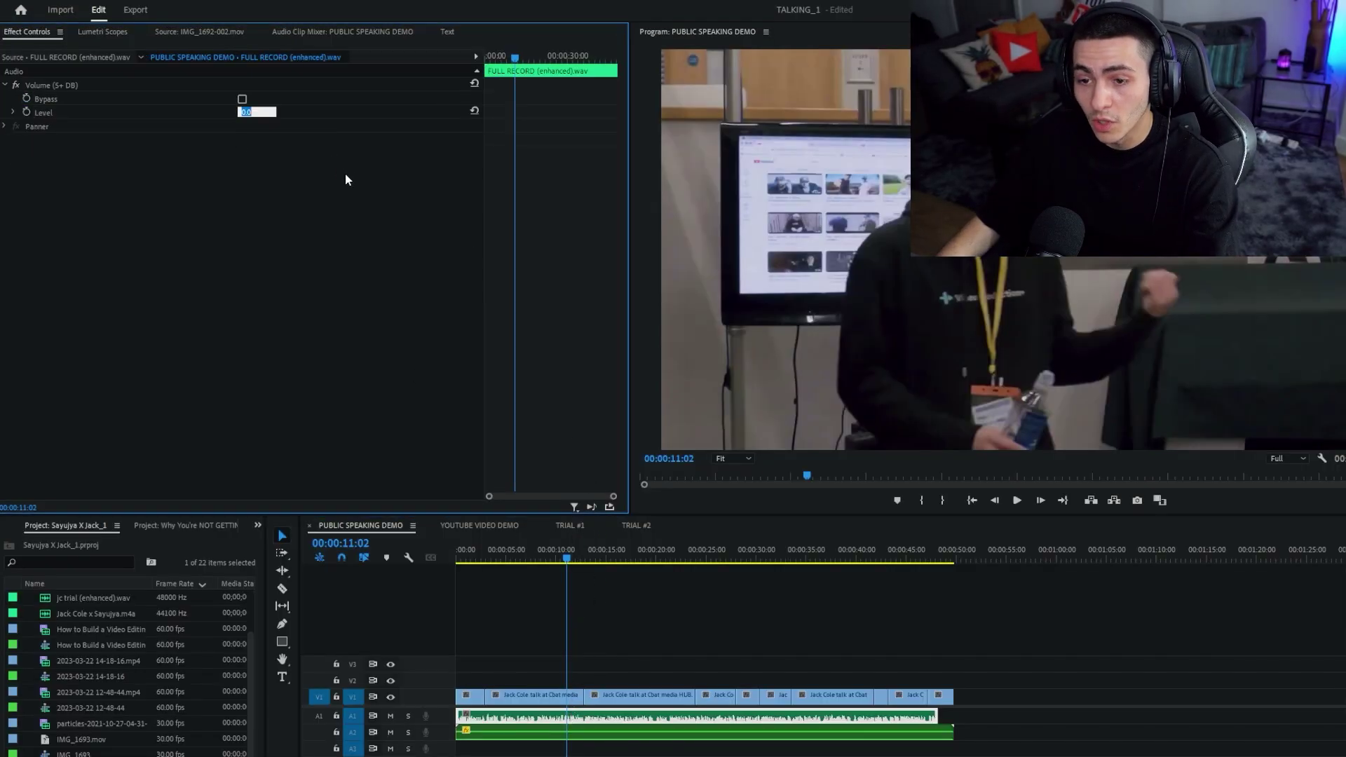
key("Return")
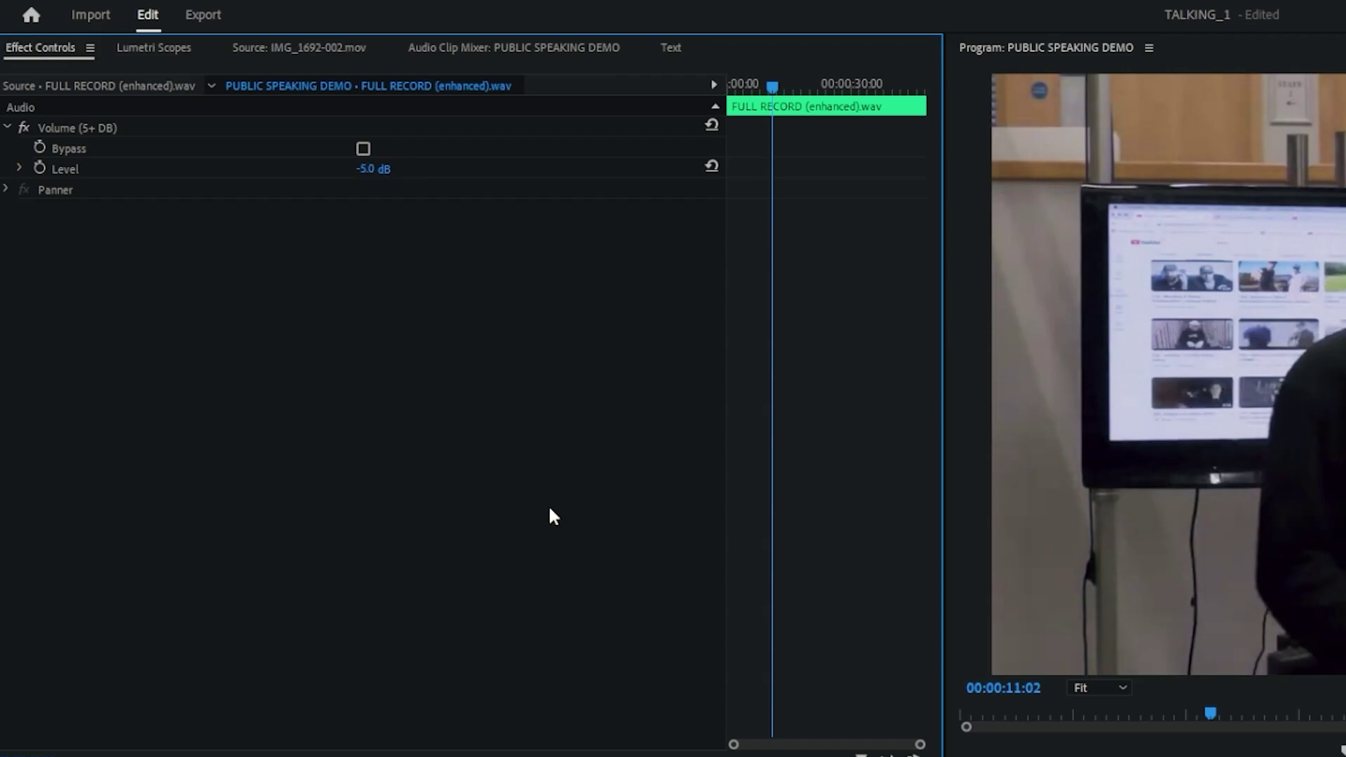
- Deselect the clips and play the sequence from the start to hear the original and enhanced audio blended
left_click(645, 595)
key("Home")
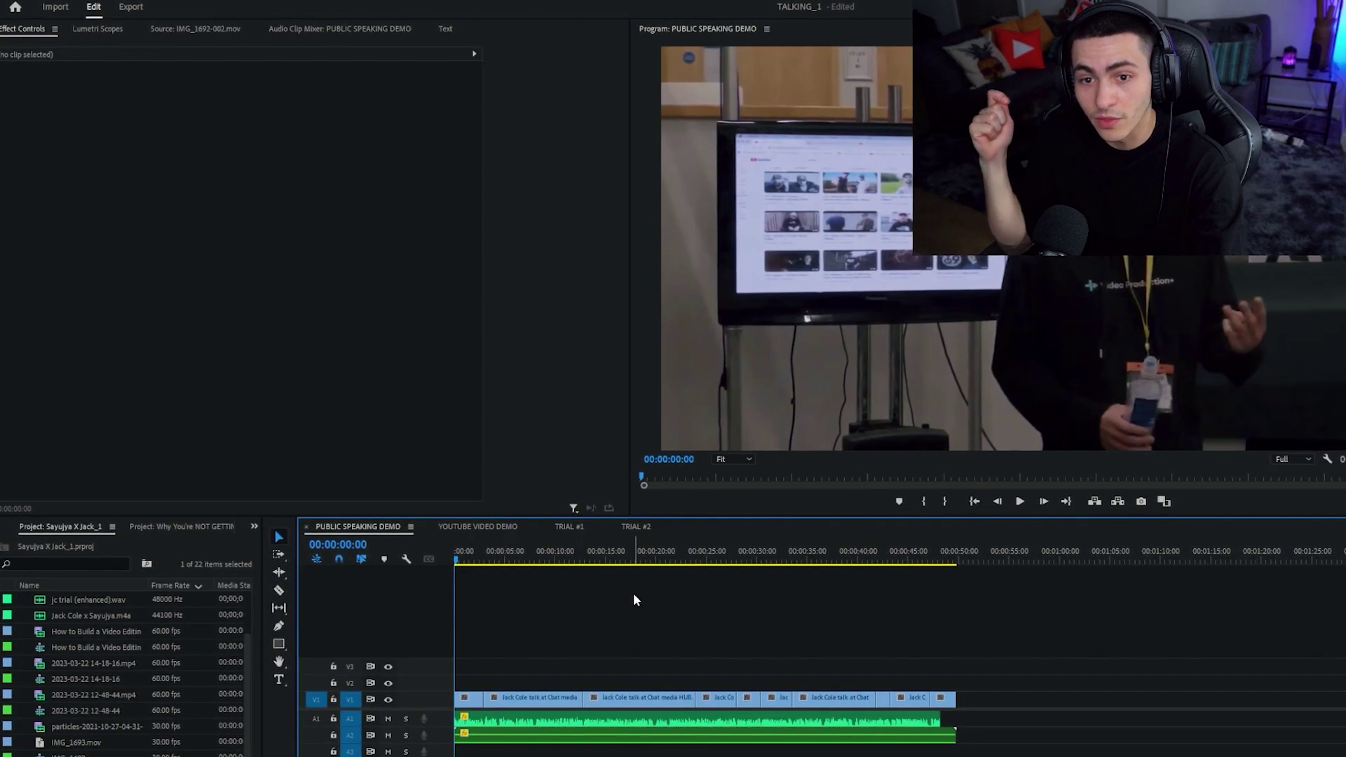
key("space")
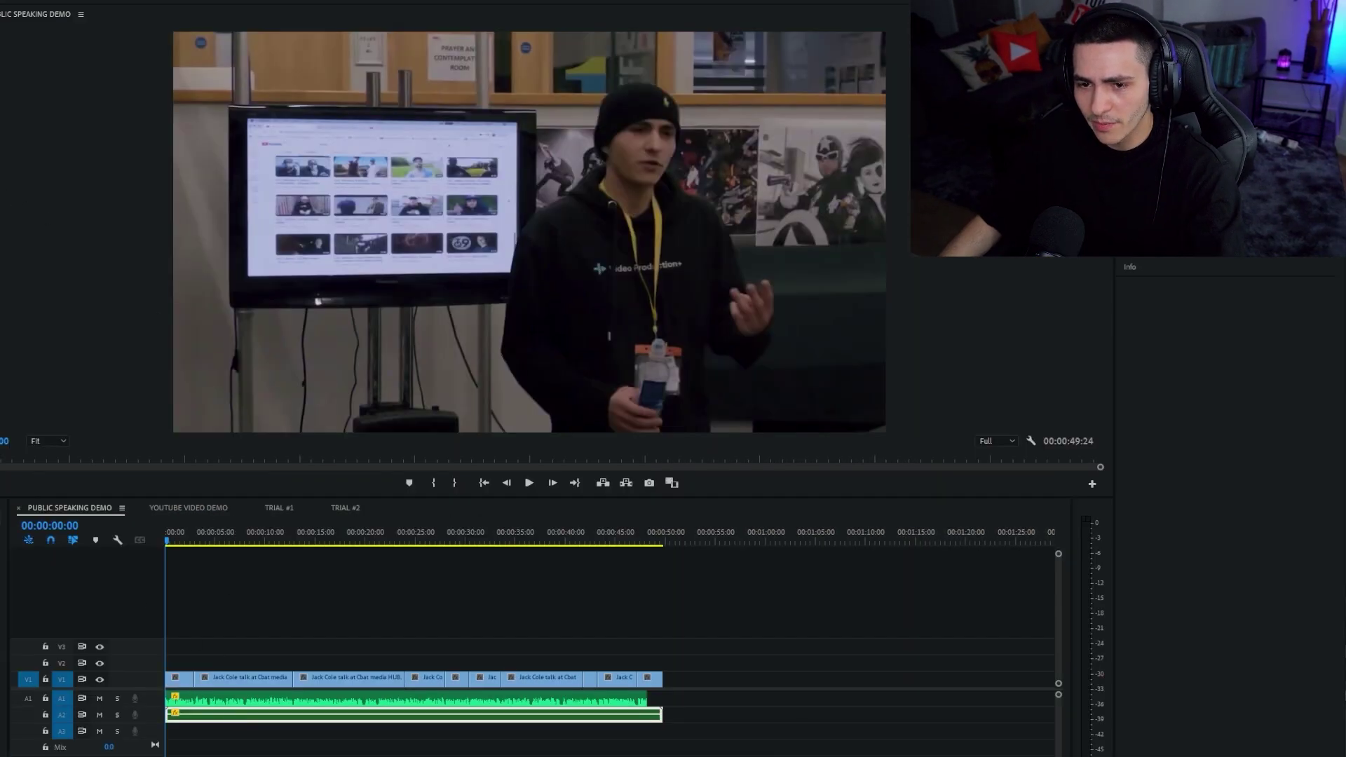
- Clear the clip selection and replay the PUBLIC SPEAKING DEMO sequence to check the audio blend
left_click(326, 601)
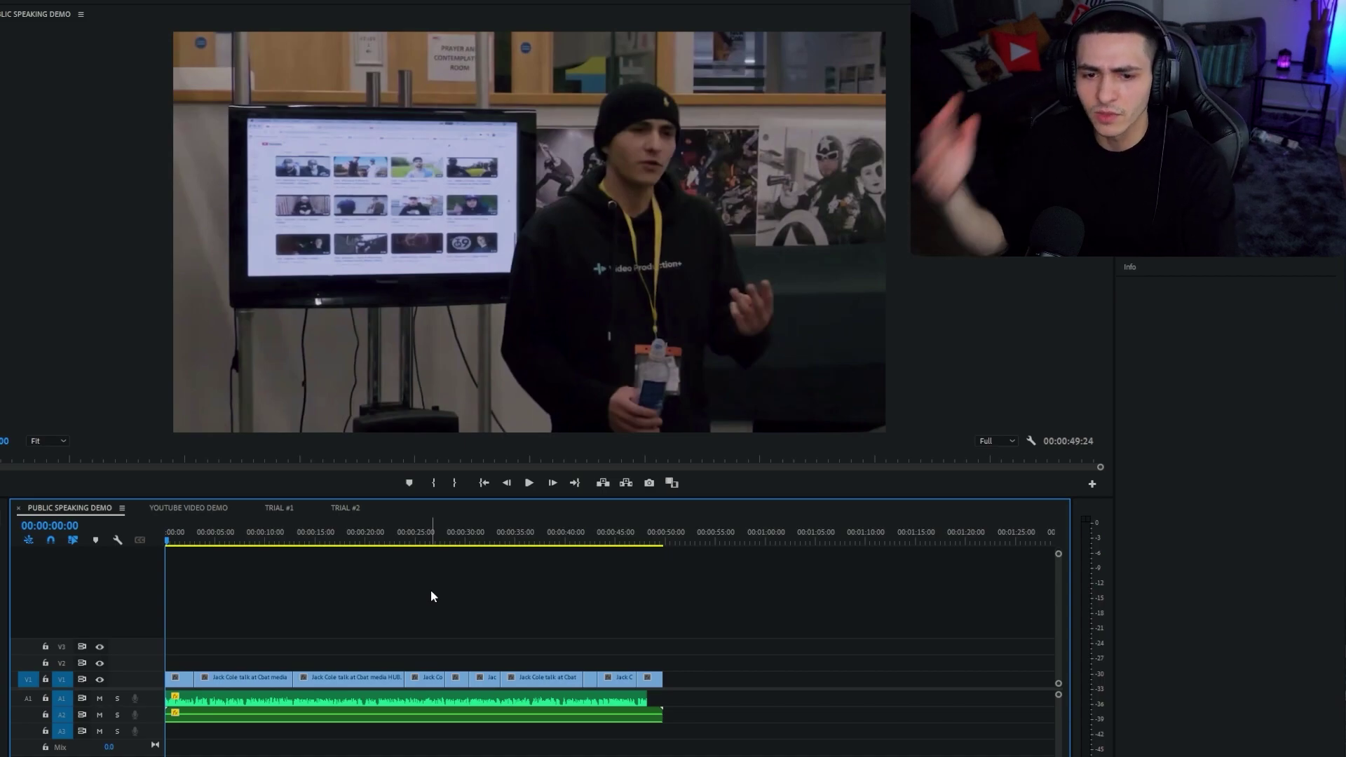
key("space")
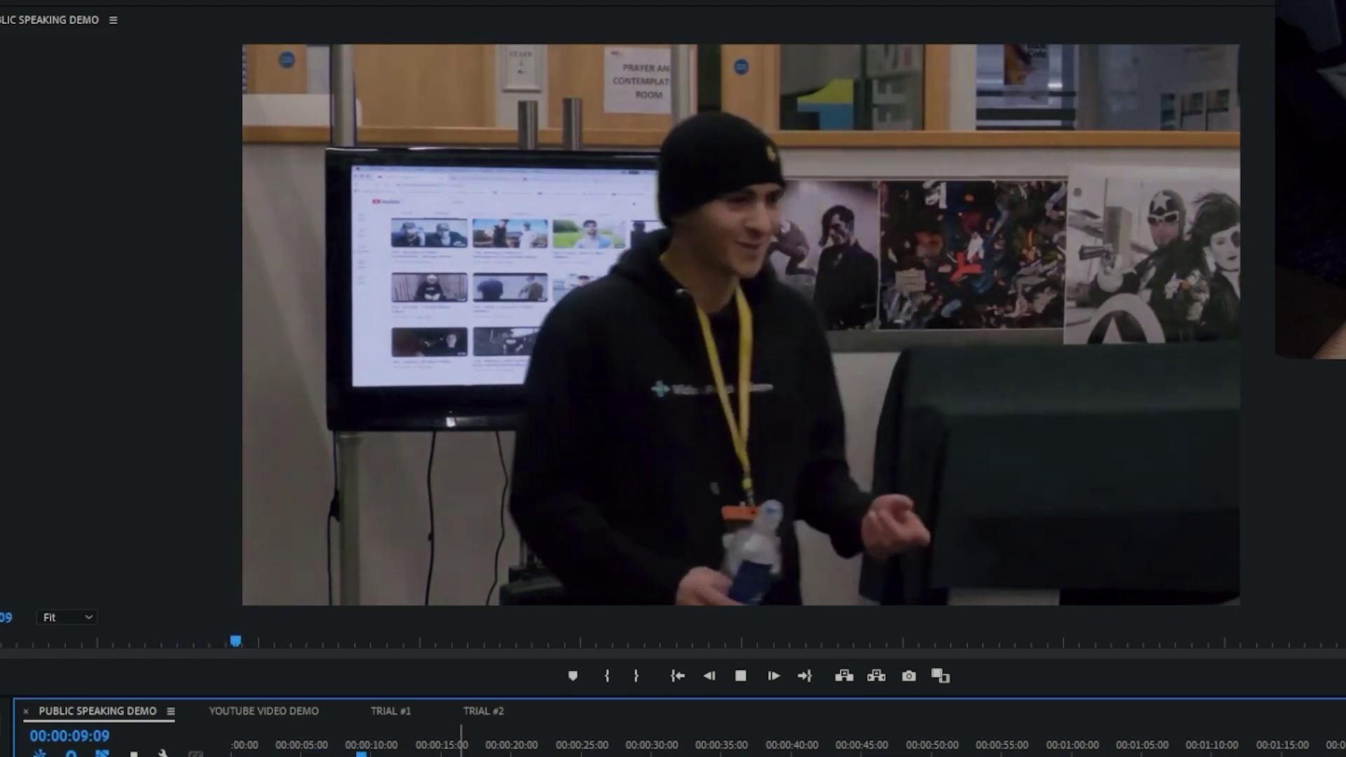
key("space")
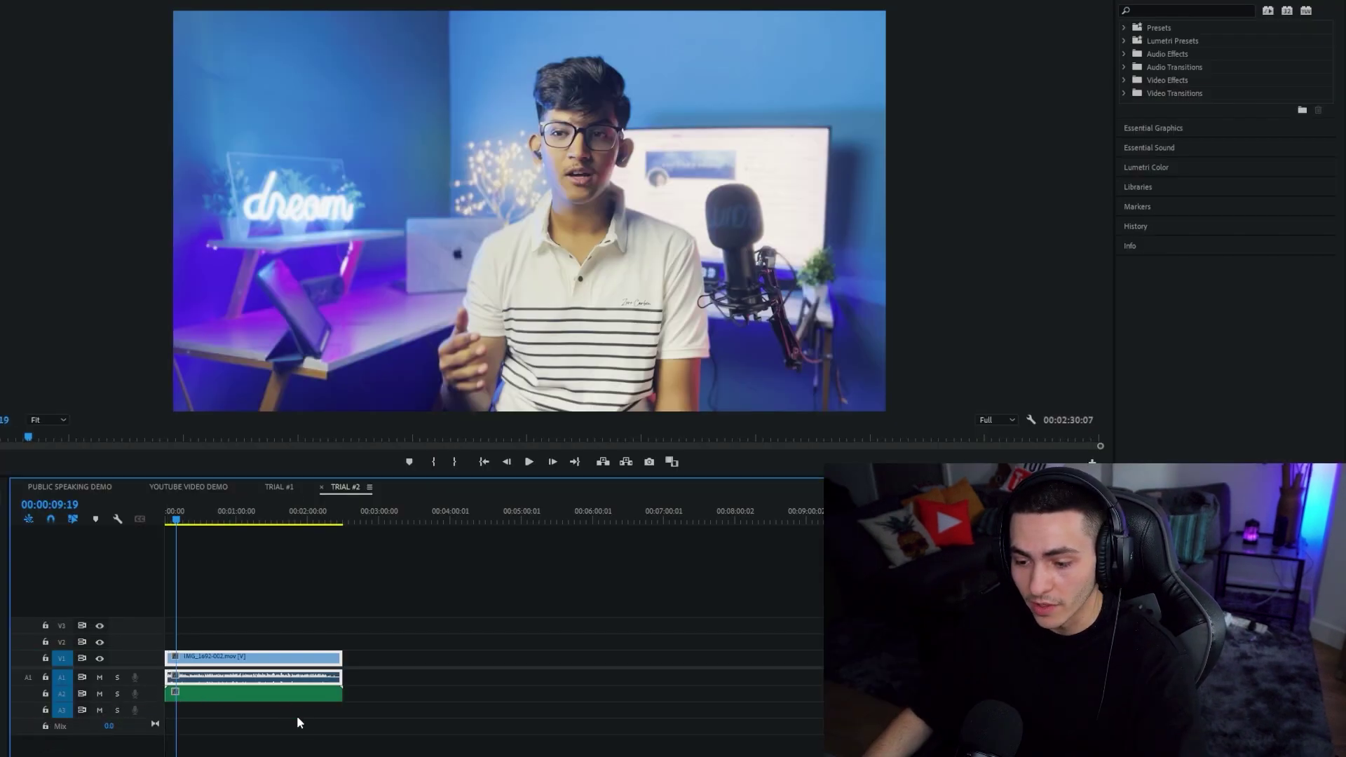
- Mute track A2 in the TRIAL #2 sequence and play it from the start to hear only the original audio
left_click(297, 718)
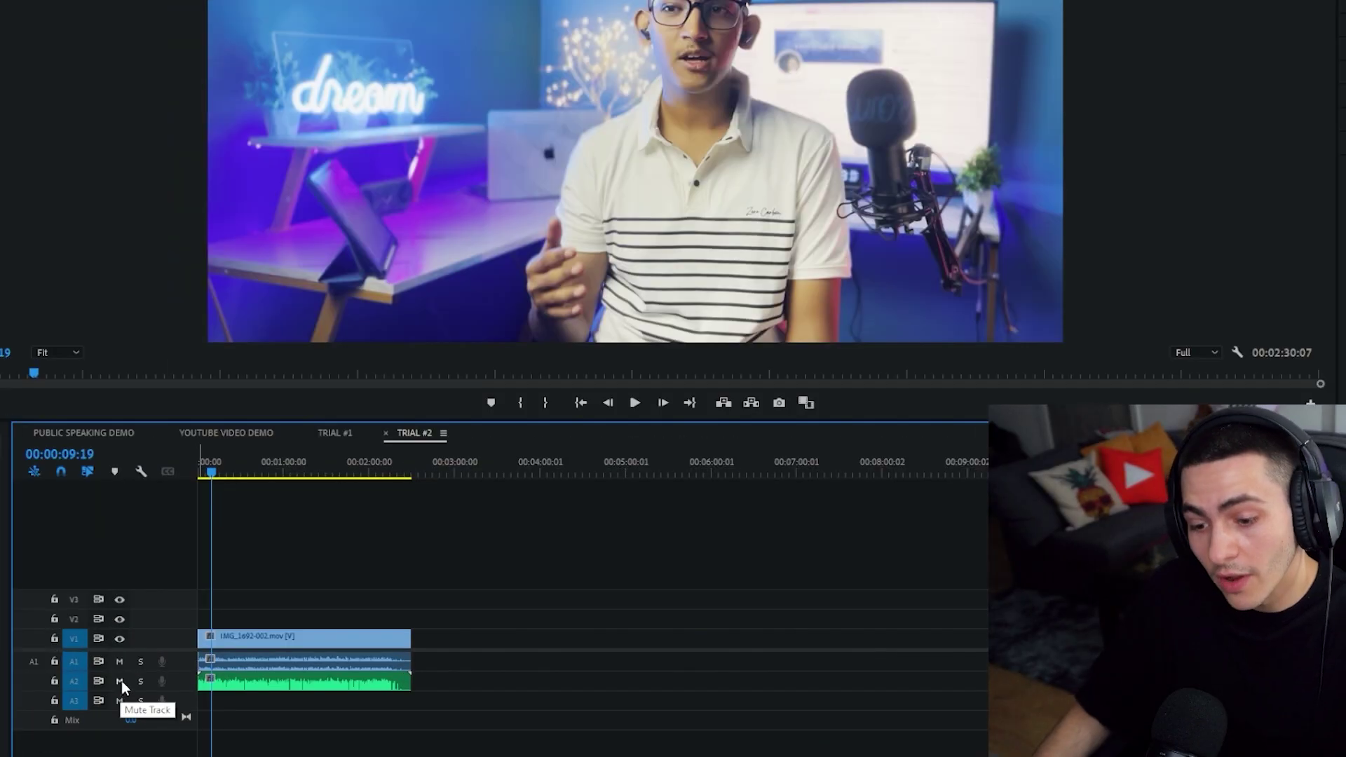
left_click(98, 693)
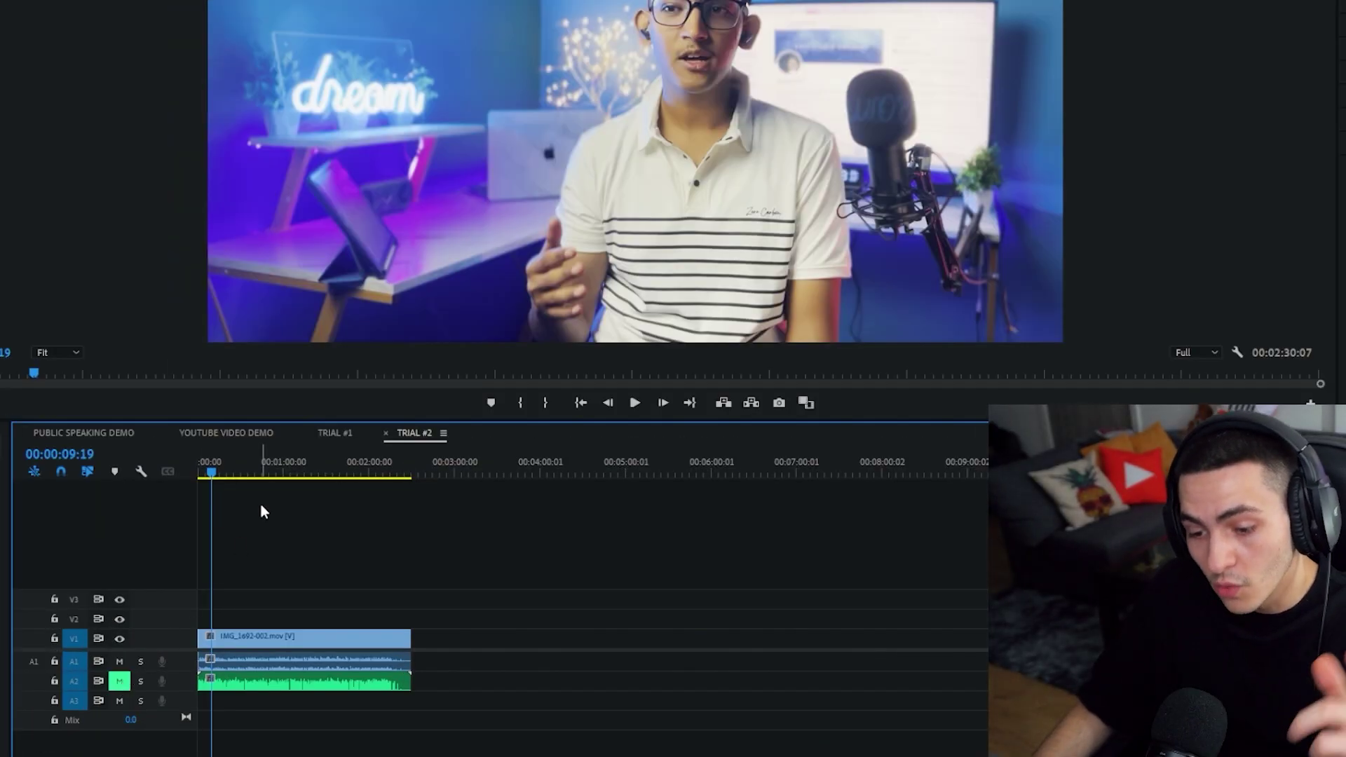
left_click(168, 510)
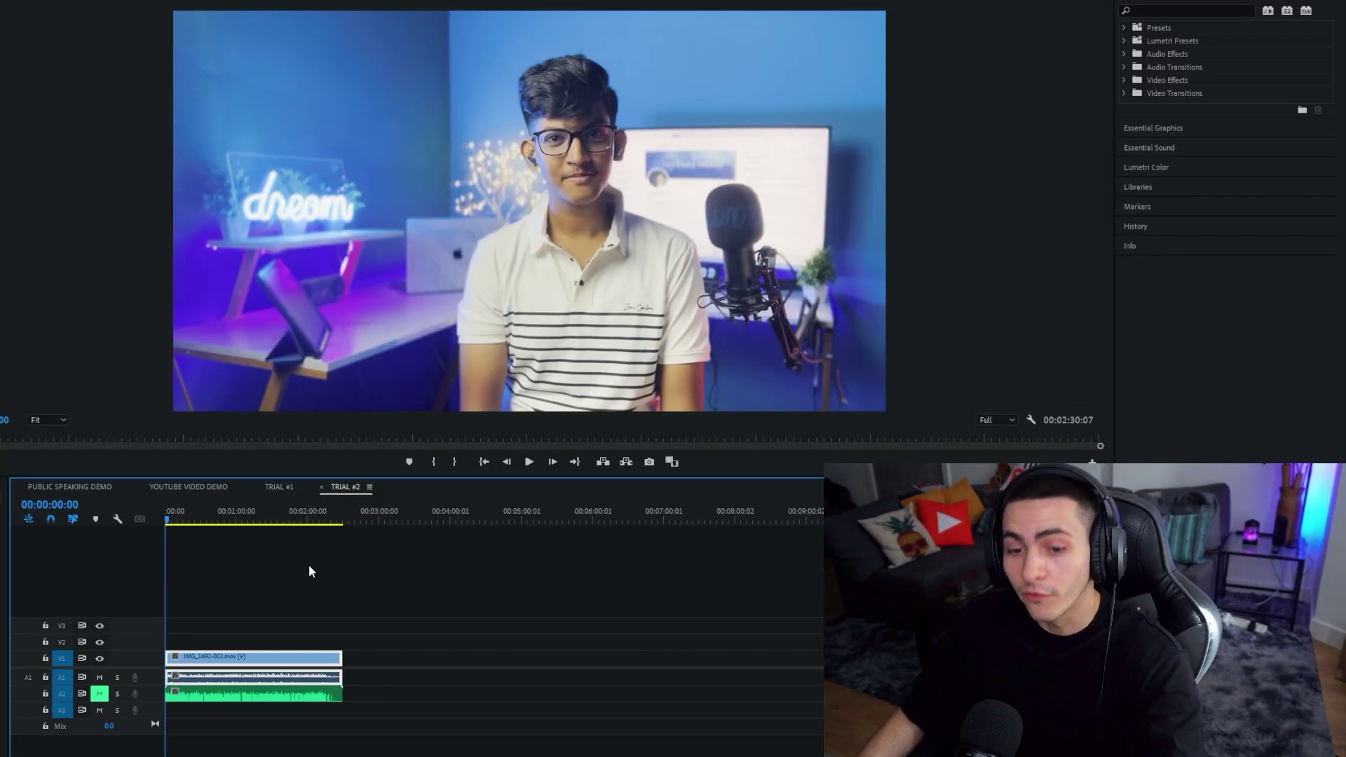
left_click(300, 589)
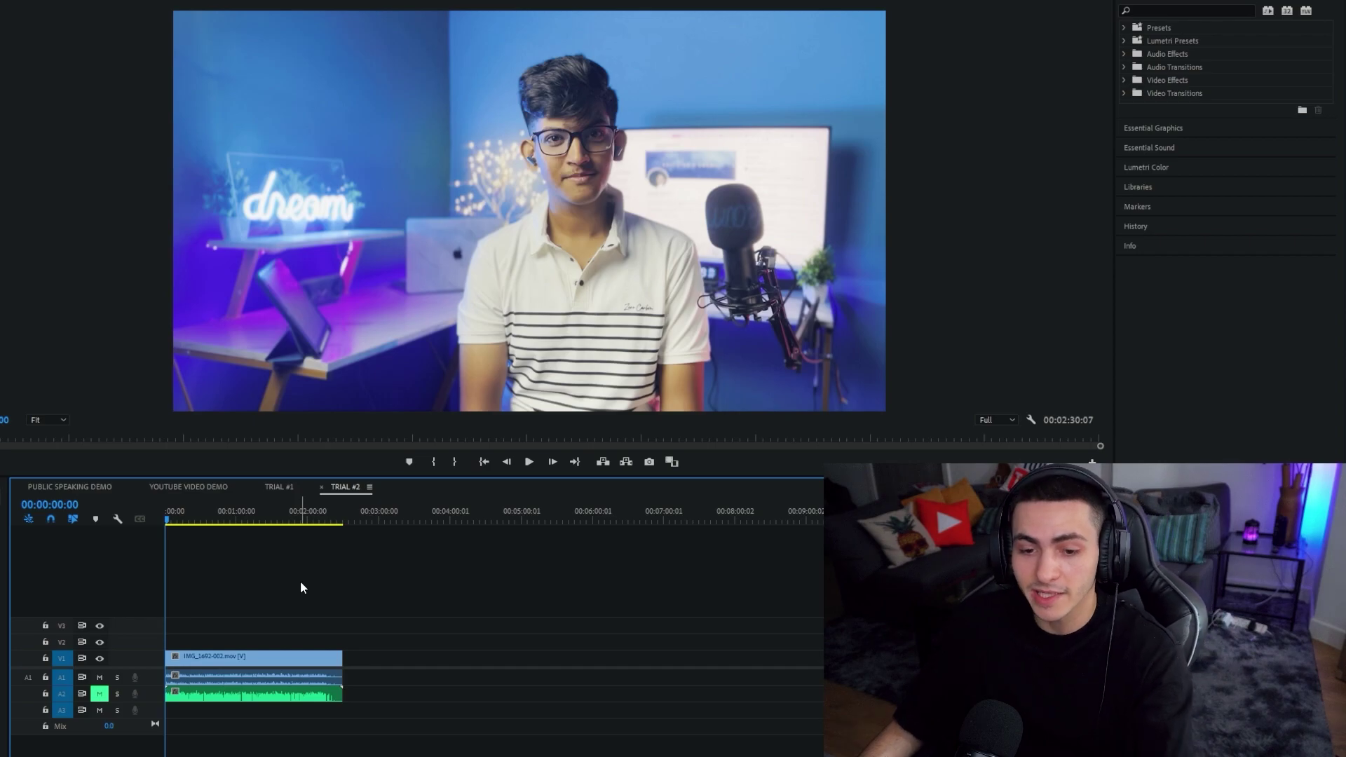
key("space")
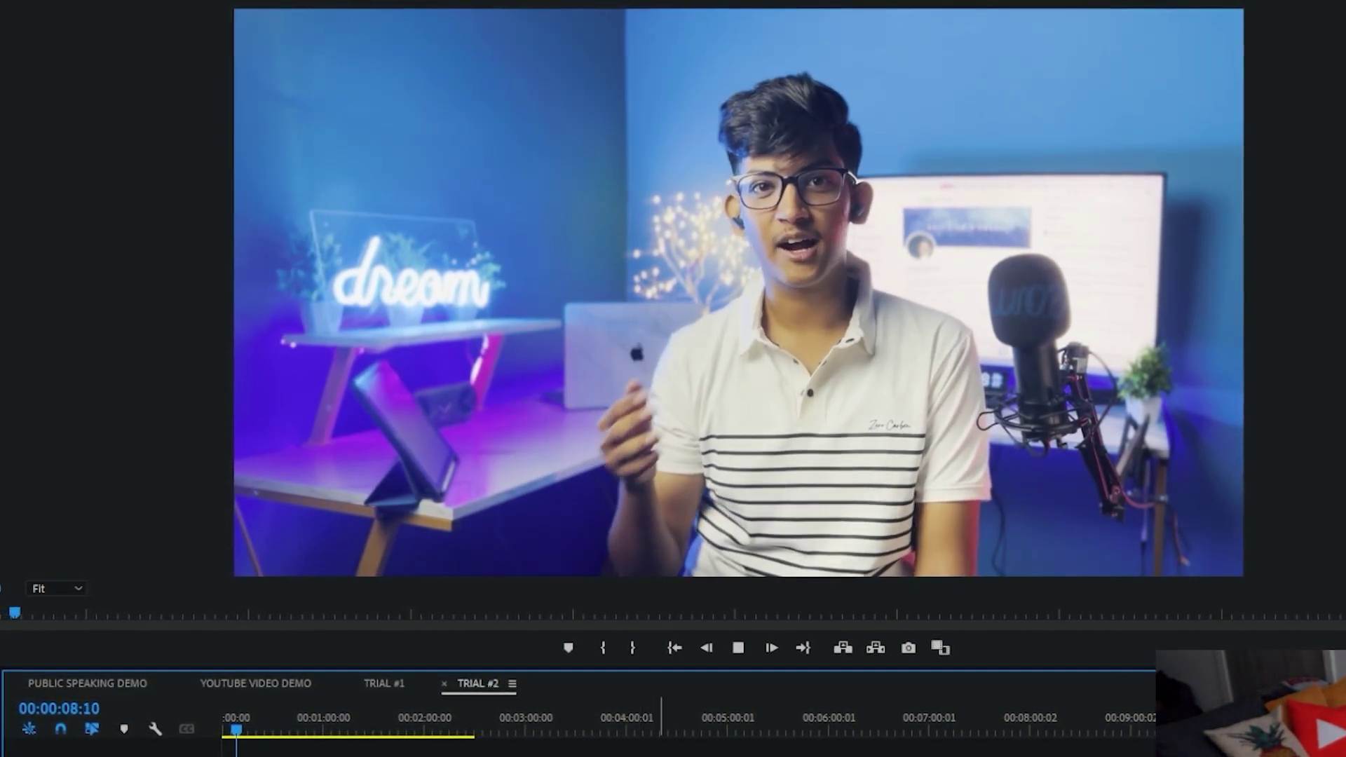
key("space")
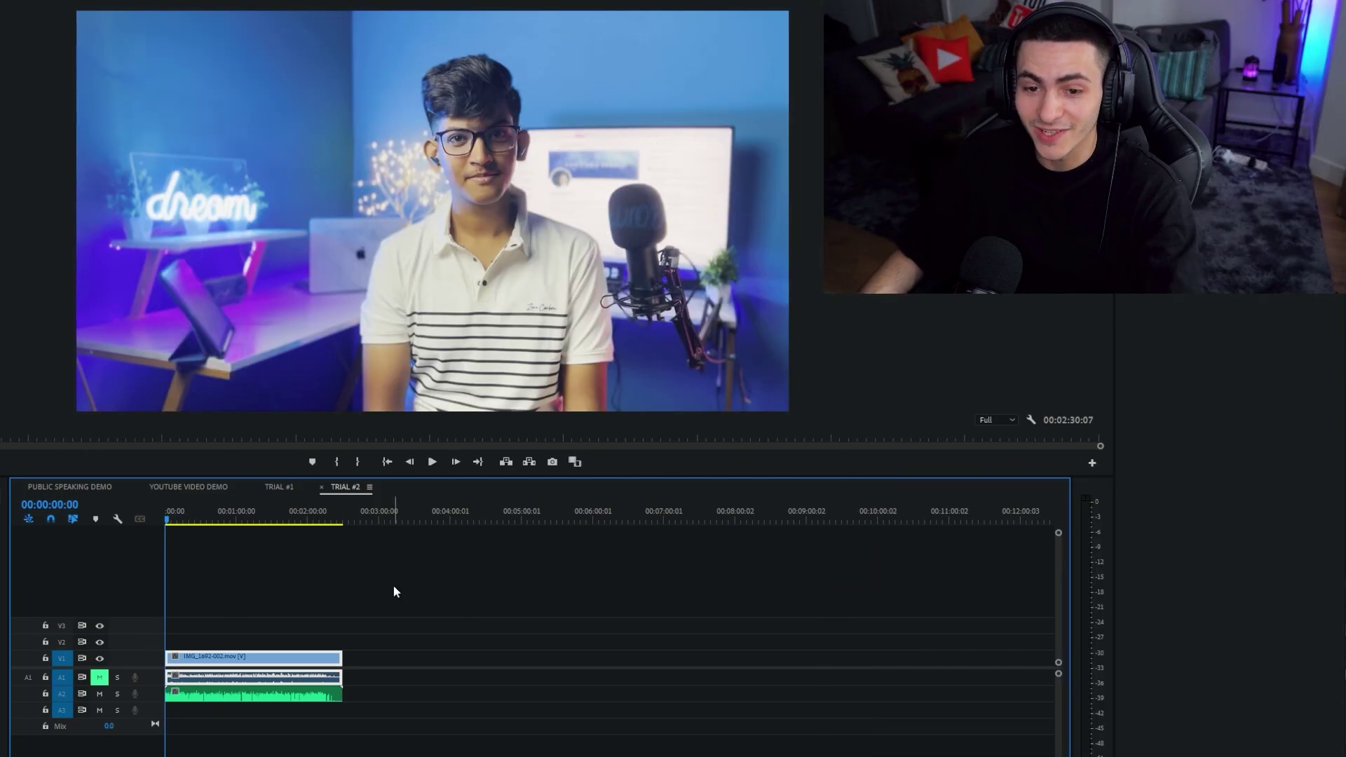
- Play the TRIAL #2 sequence with track A1 muted to hear only the enhanced audio
key("space")
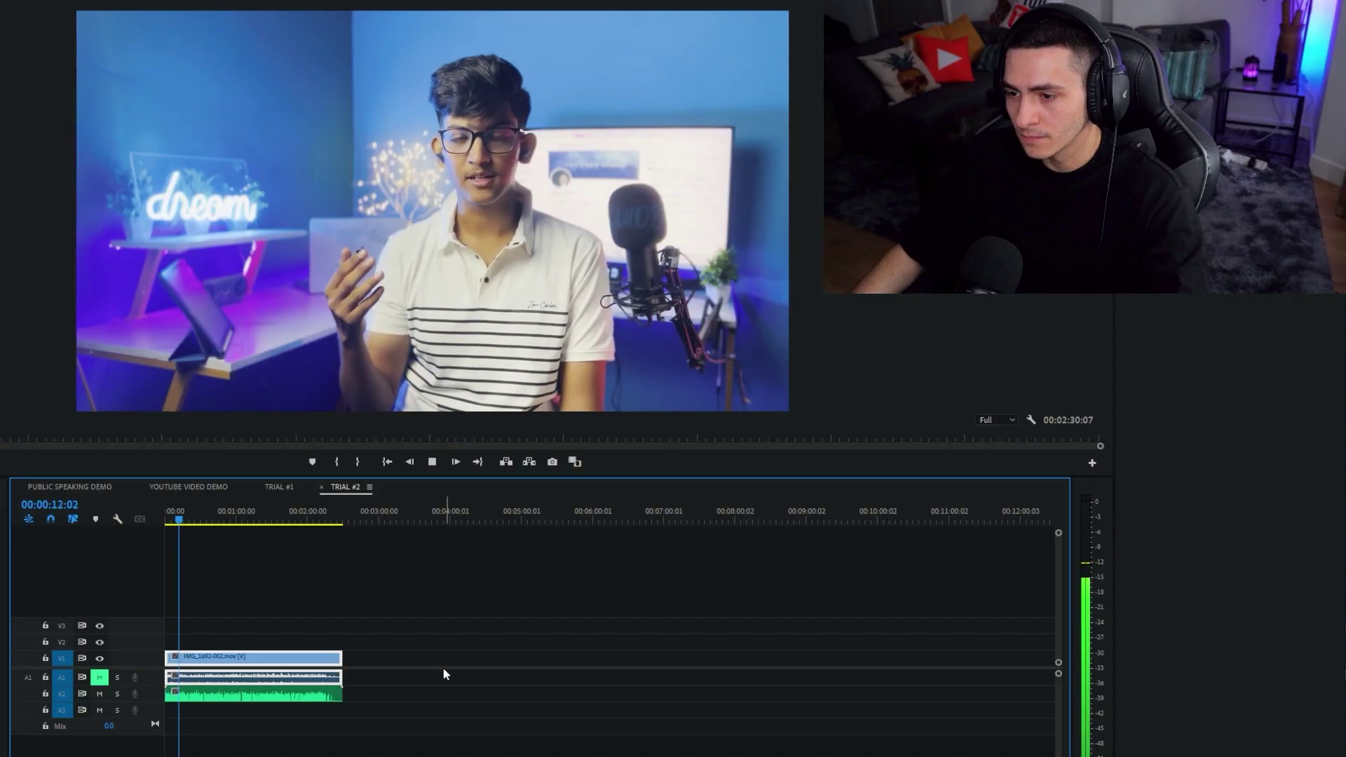
key("space")
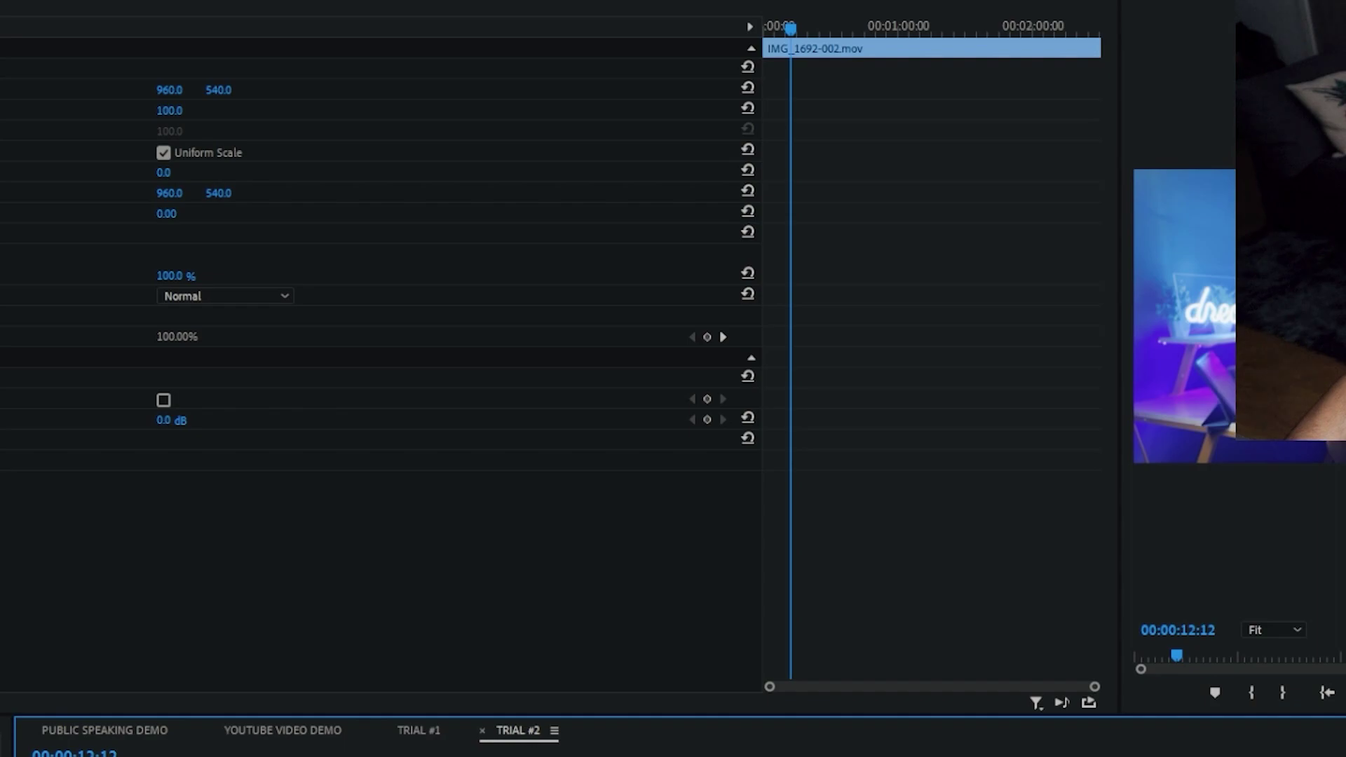
- Set the volume level of the original audio on track A1 to -15 dB and shrink the effect settings area to enlarge the preview
left_click(71, 420)
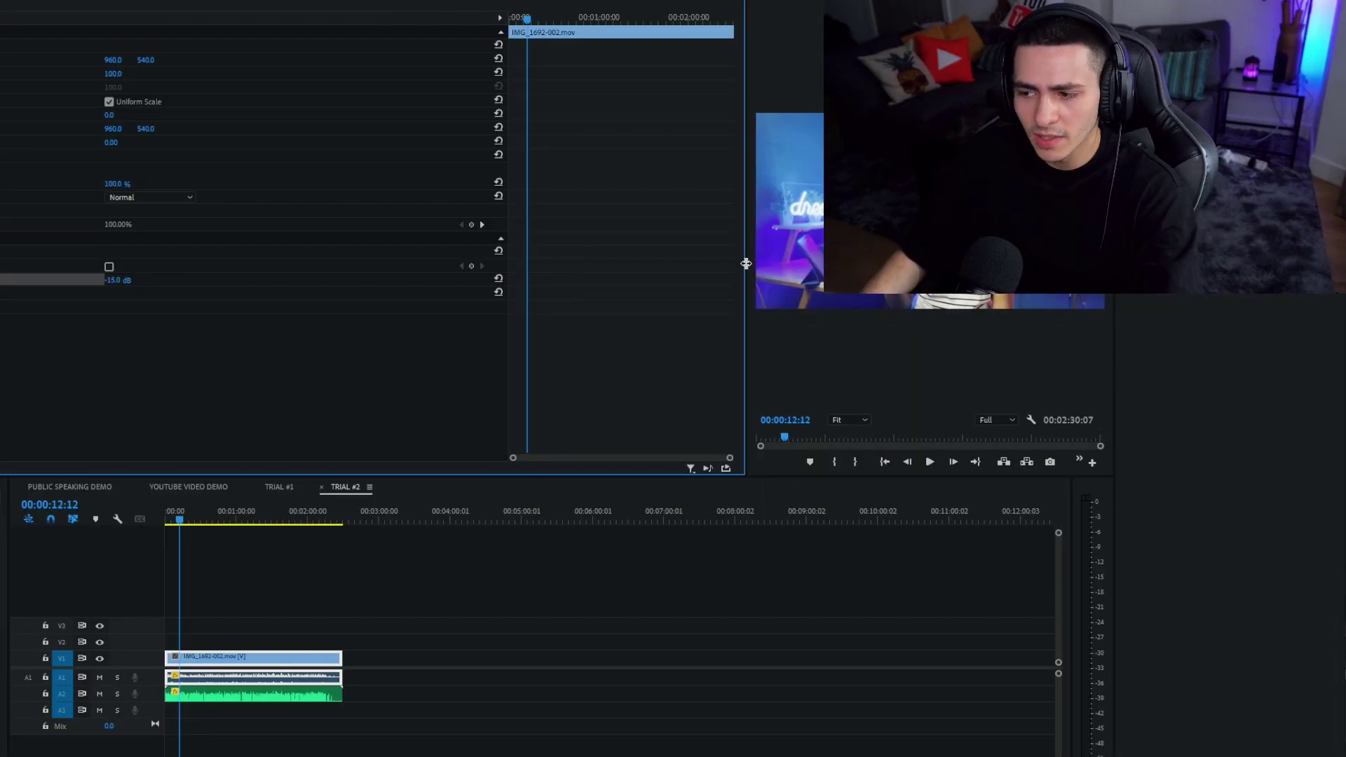
left_click_drag(746, 263, 30, 252)
- Deselect the clips and play the TRIAL #2 sequence from the start to hear the original and enhanced audio blended
left_click(230, 557)
key("Home")
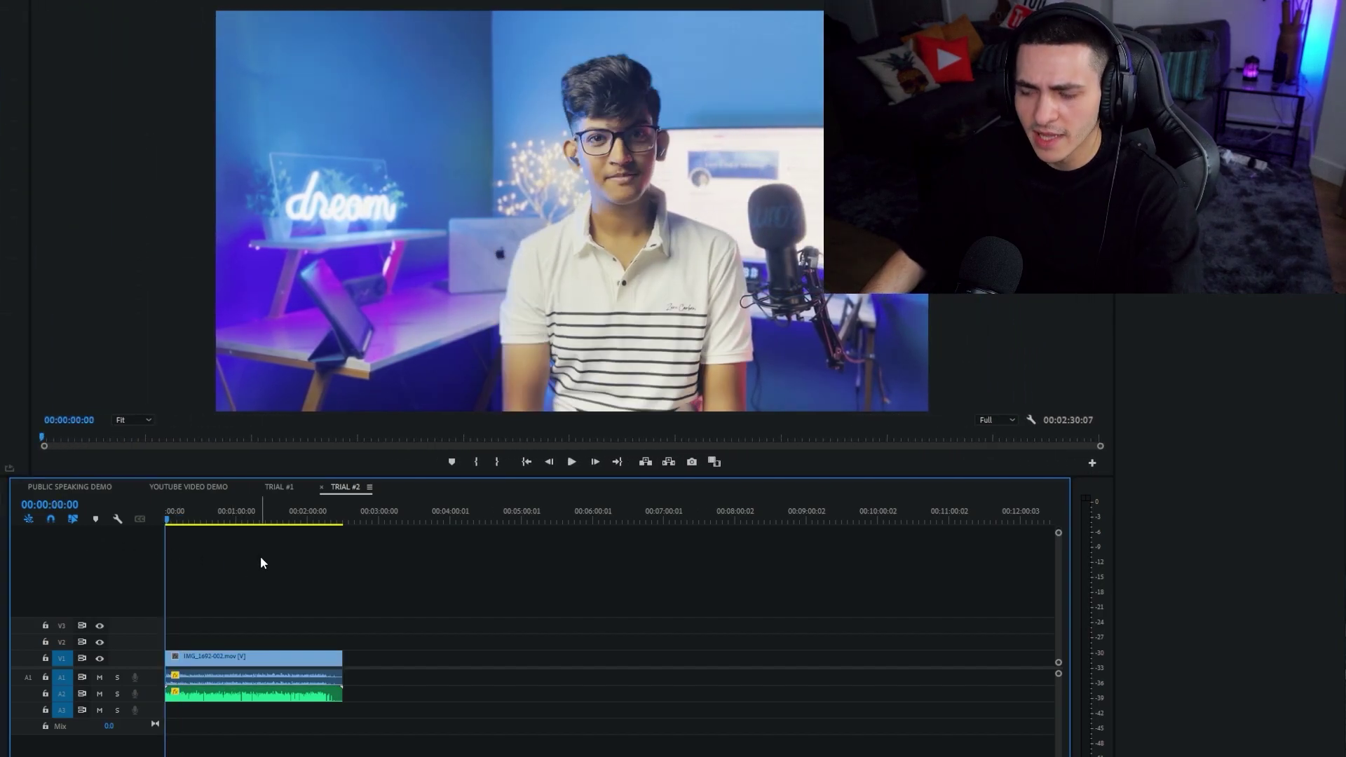
key("space")
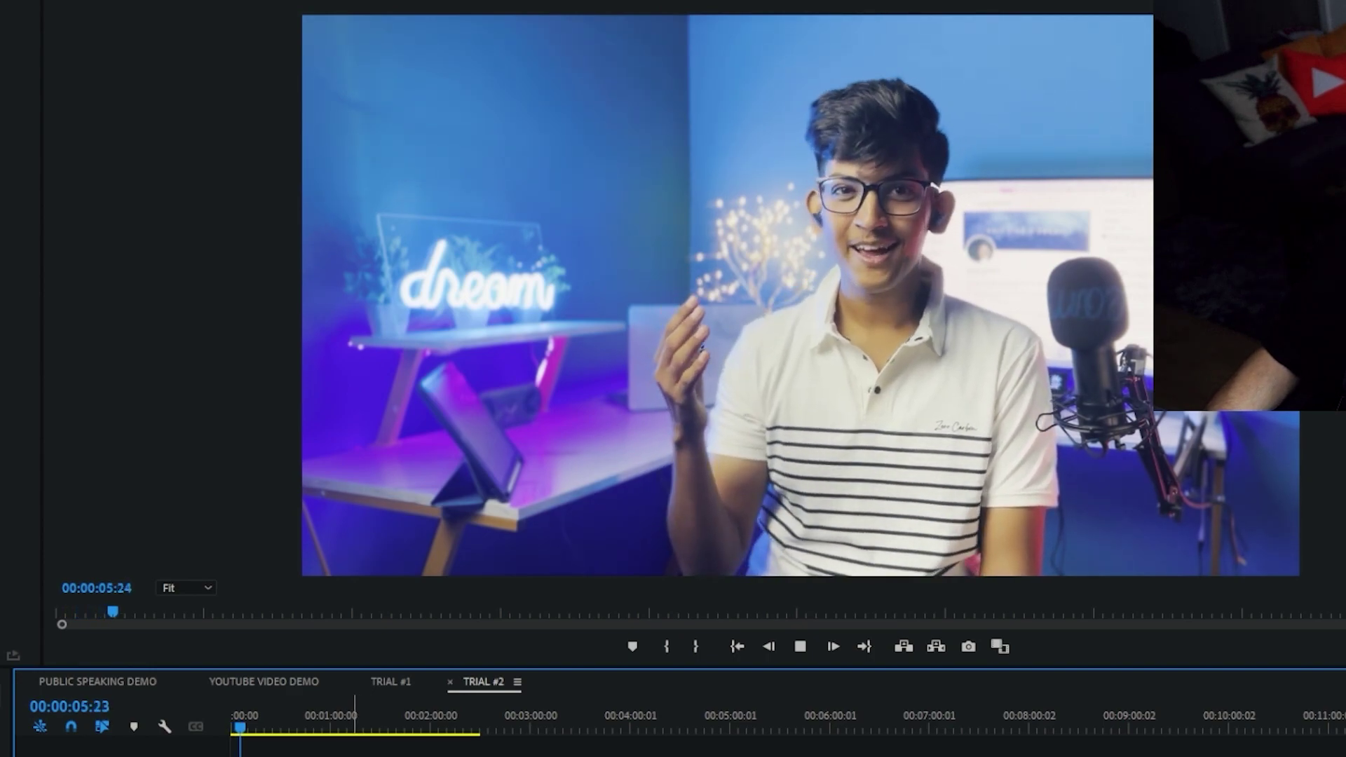
key("space")
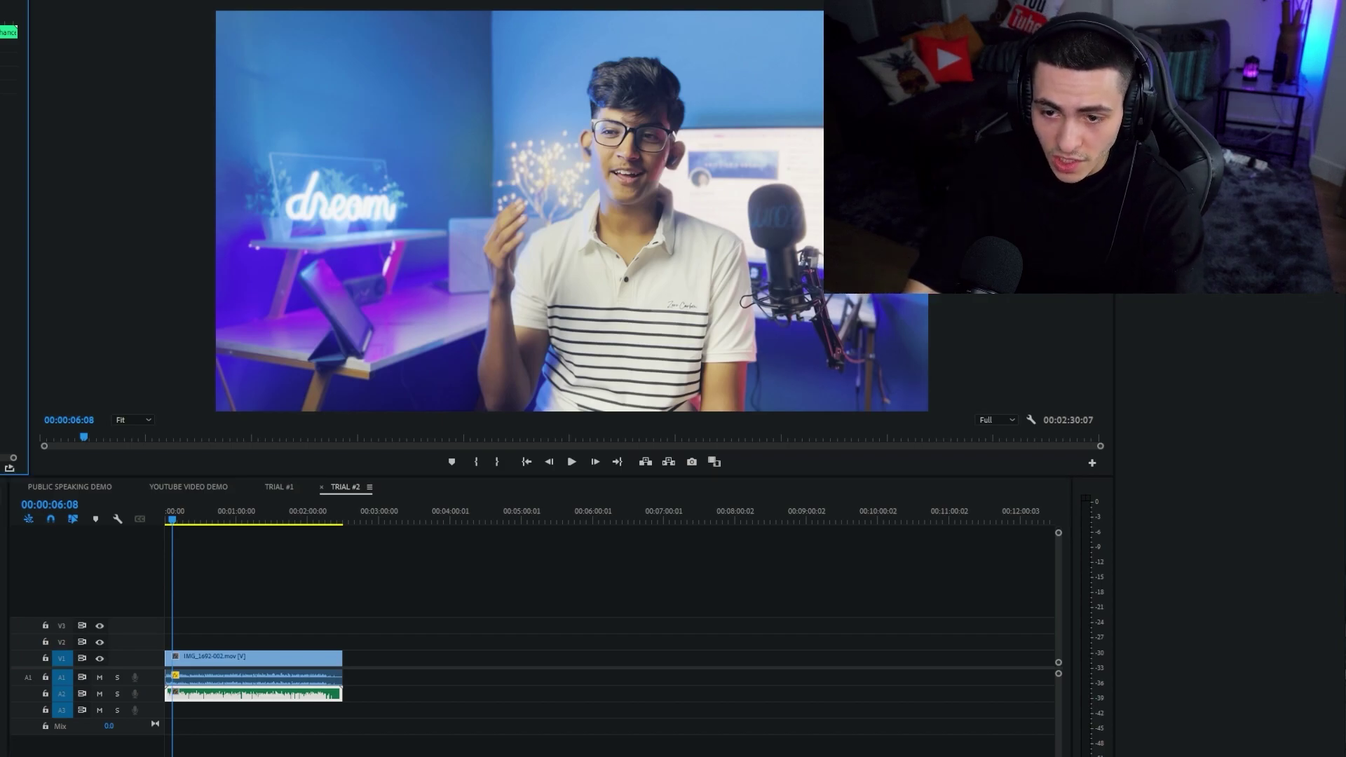
- Deselect the enhanced clip on track A2 and replay the TRIAL #2 sequence from the start to recheck the blend
left_click(232, 666)
key("Home")
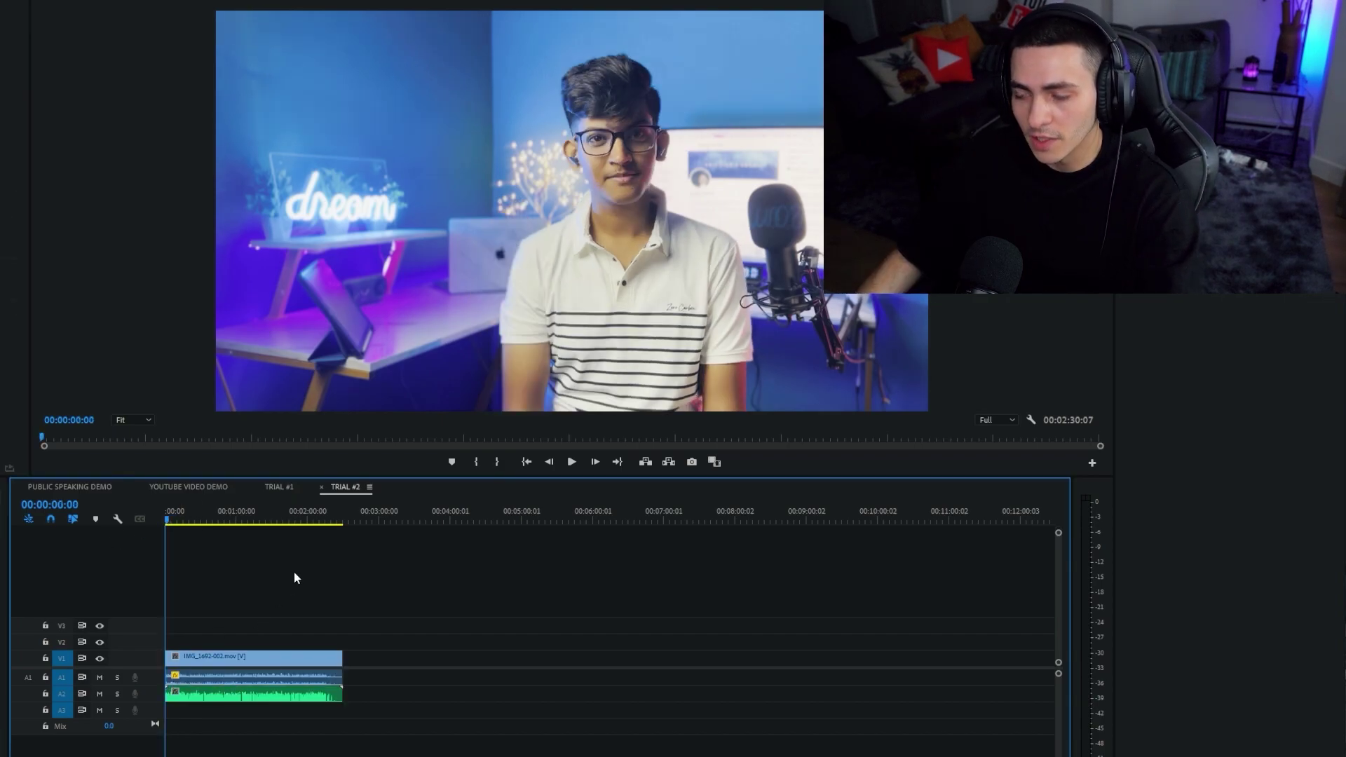
key("space")
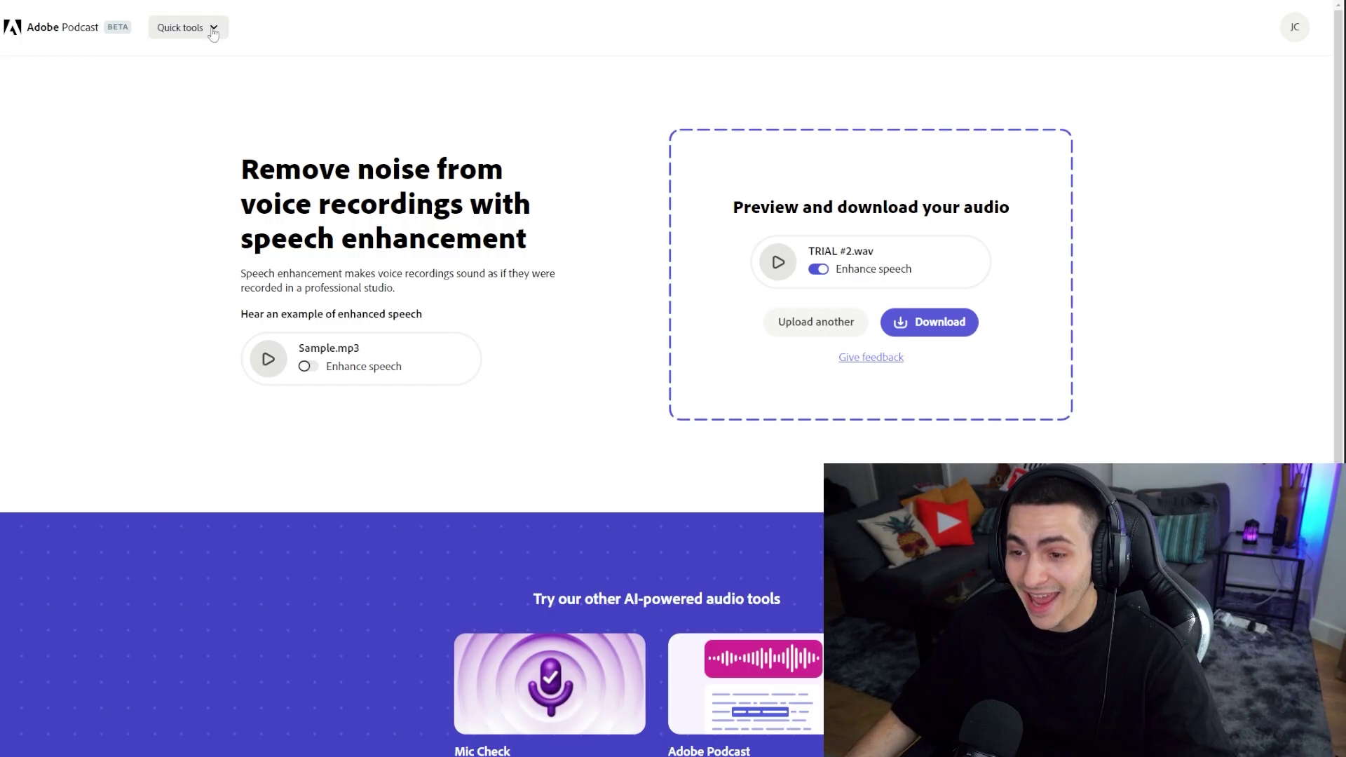
- Switch to Adobe Podcast and review the quick tools it offers, such as Enhance speech and Mic Check
left_click(213, 31)
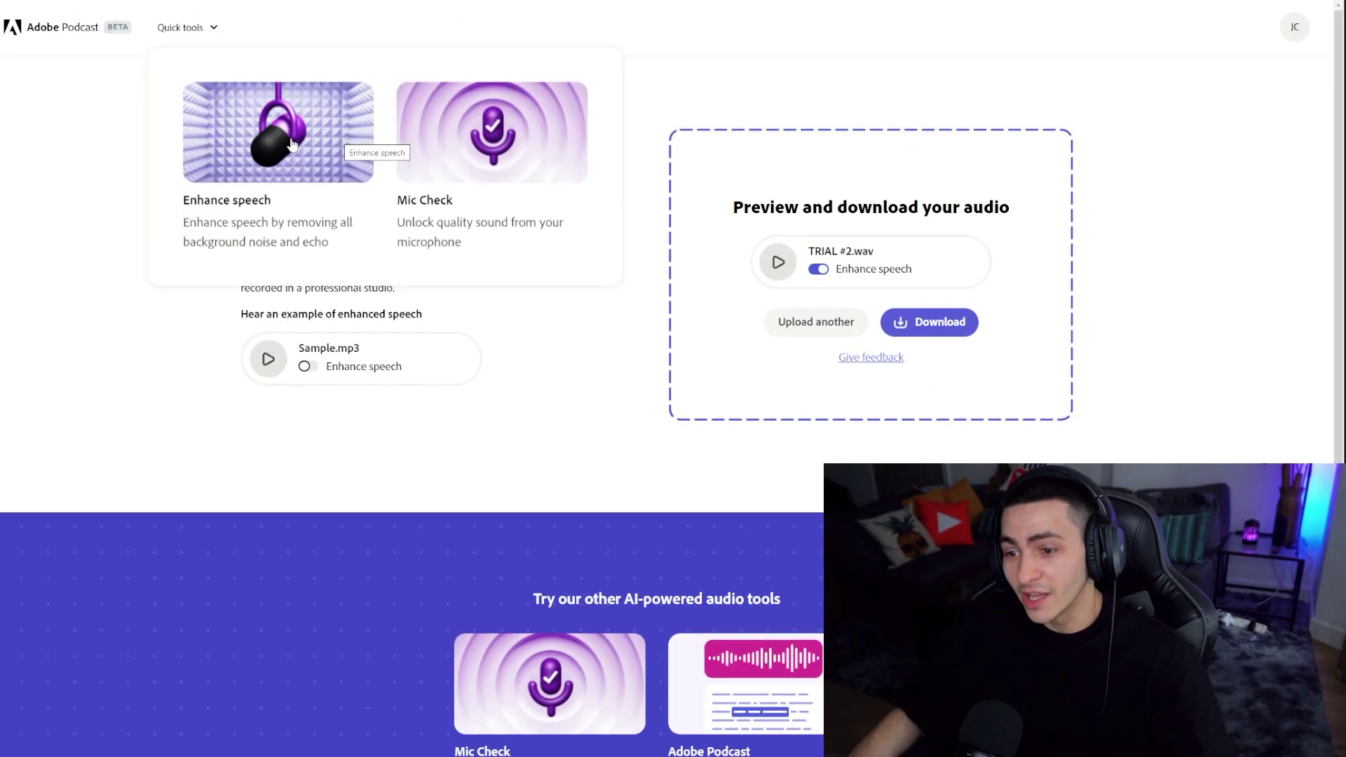
left_click(44, 349)
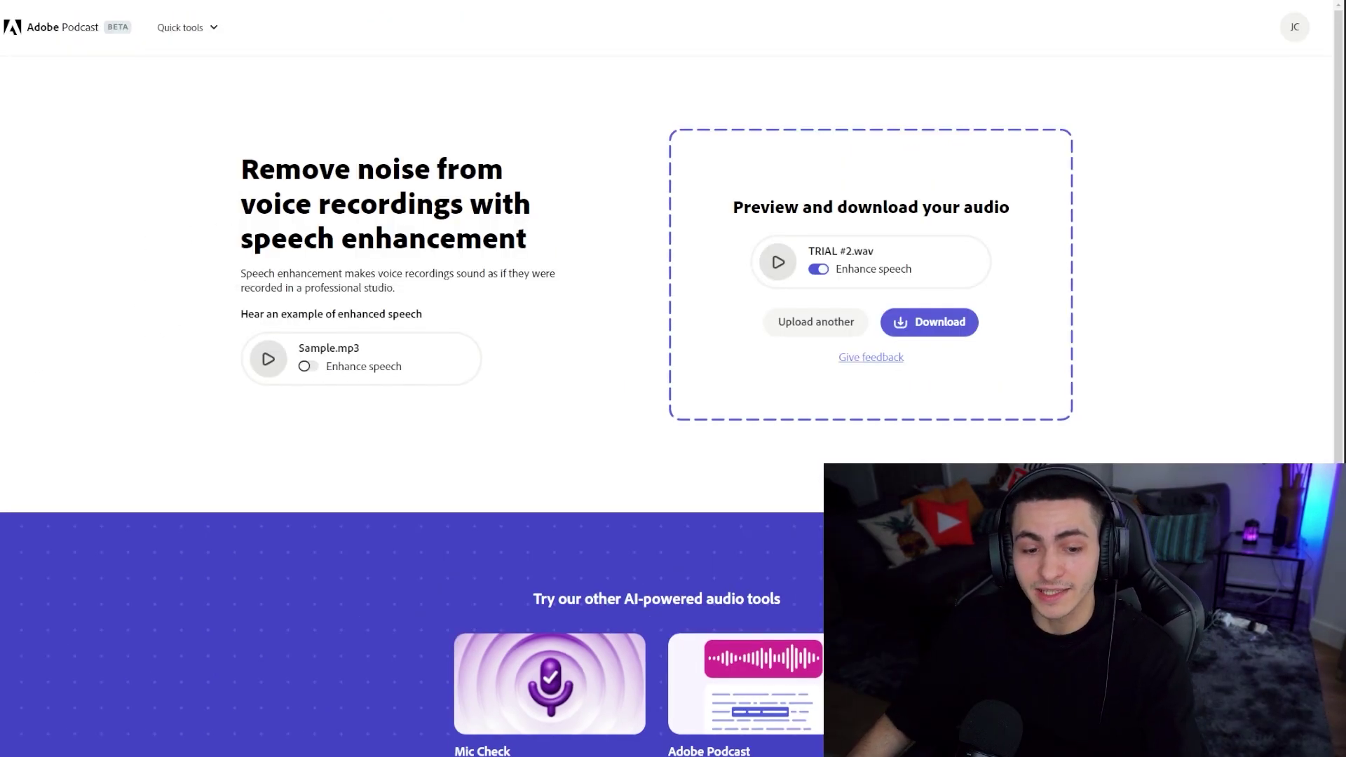